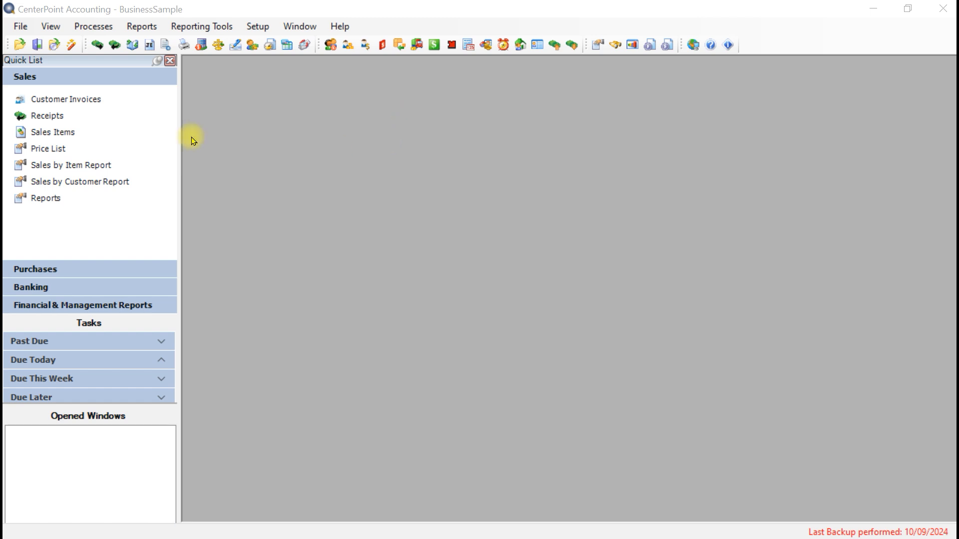
Step: Open the report selection and choose the Payments Journal (Summary) report from the Payments group of Transaction Reports
left_click(142, 28)
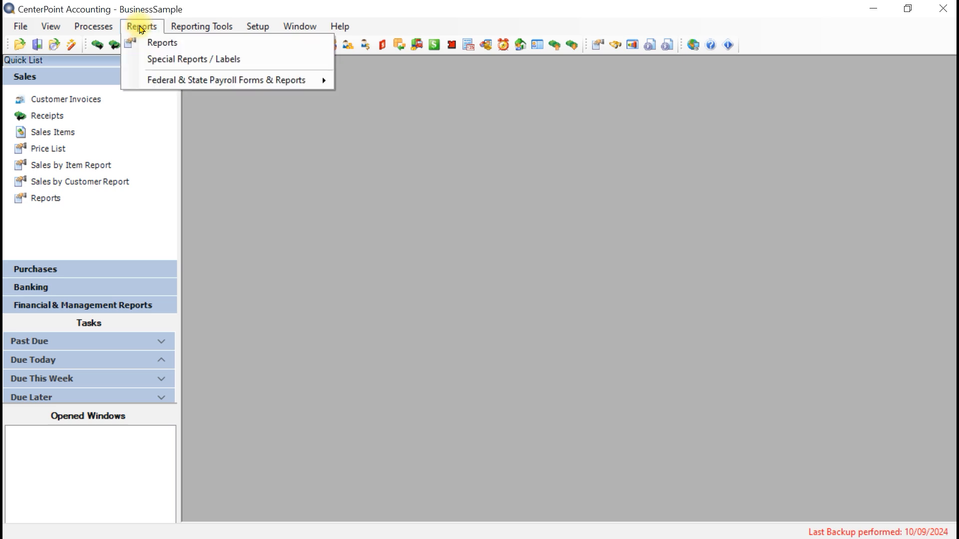
left_click(141, 40)
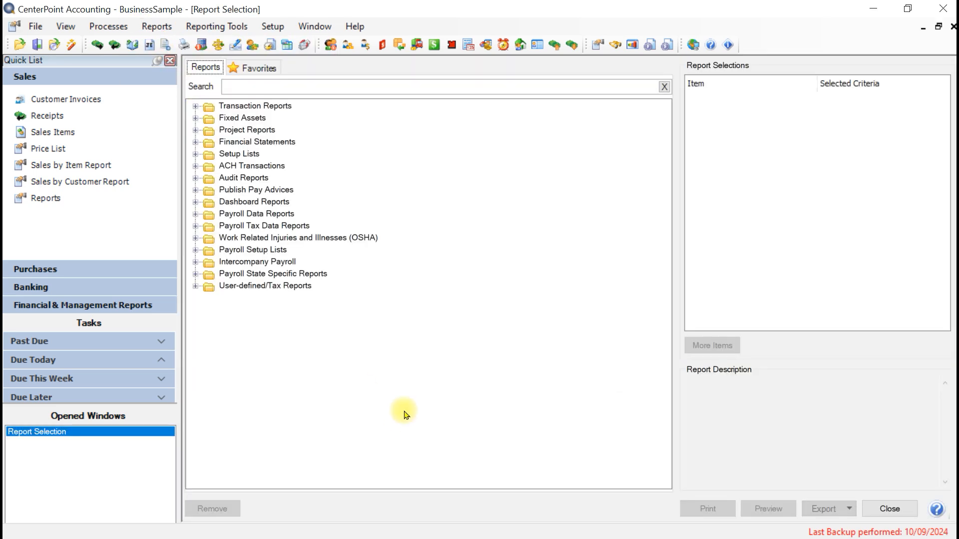
left_click(195, 107)
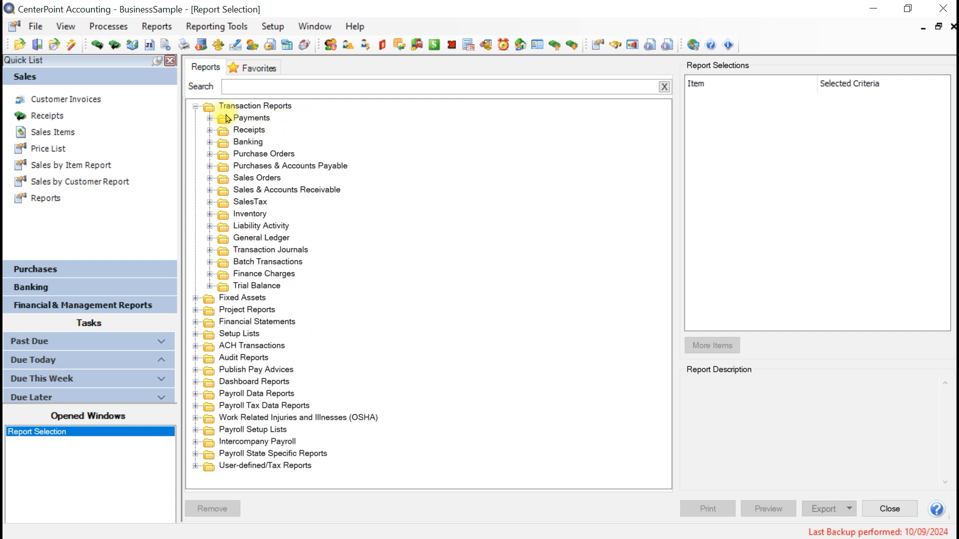
left_click(211, 119)
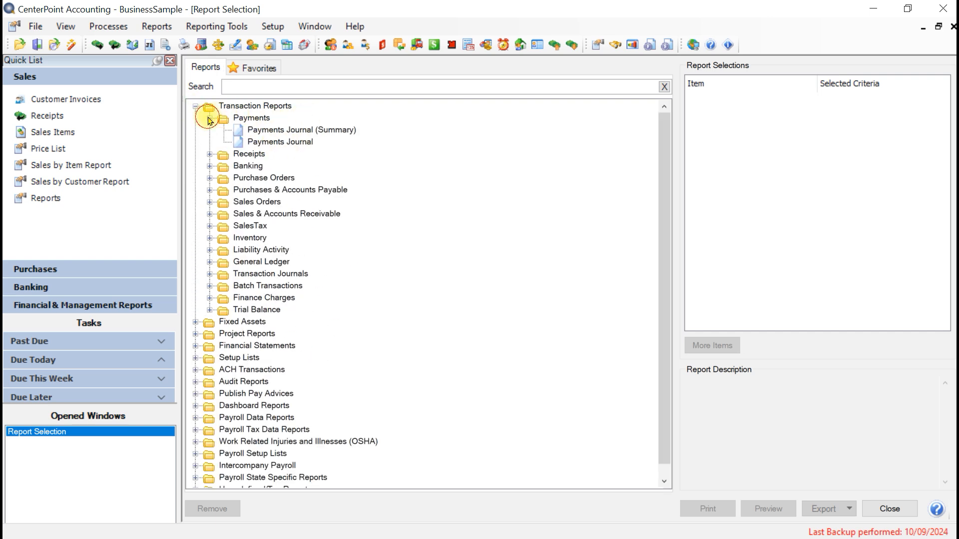
left_click(316, 133)
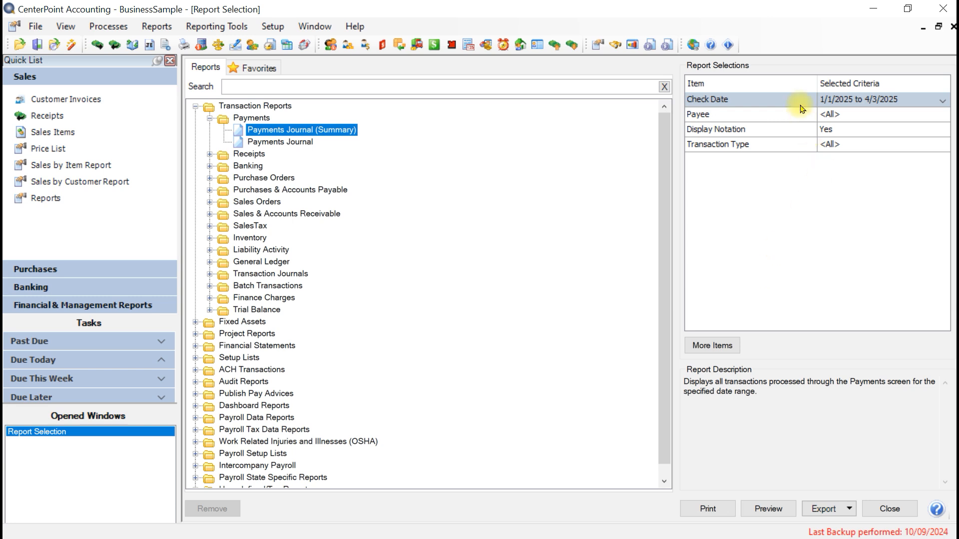
Step: Set the report's Check Date criterion to the This Year YTD range
left_click(829, 99)
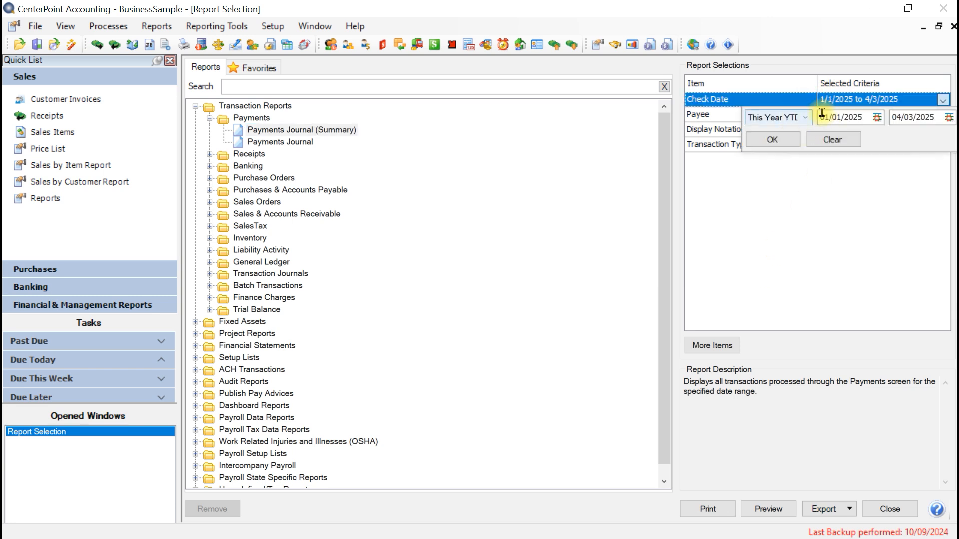
left_click(794, 120)
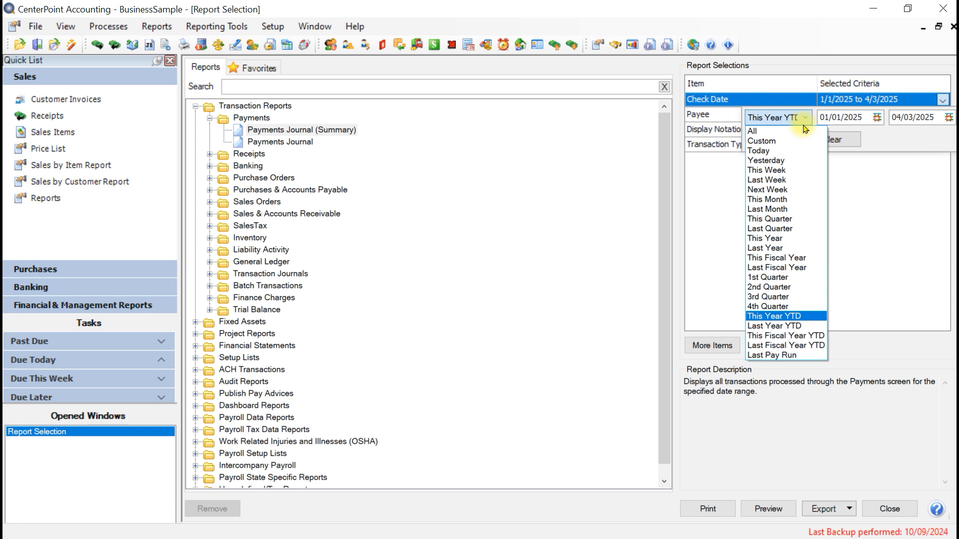
left_click(799, 316)
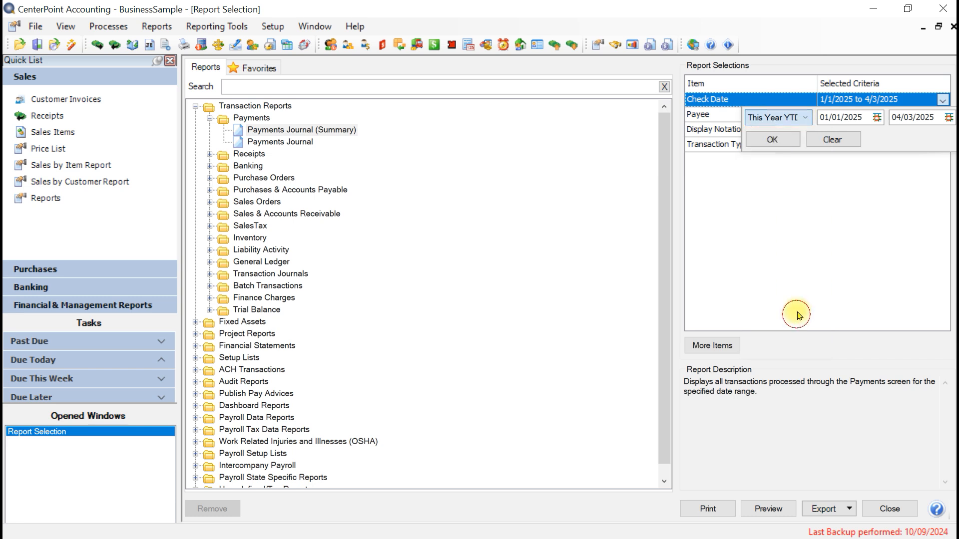
left_click(772, 140)
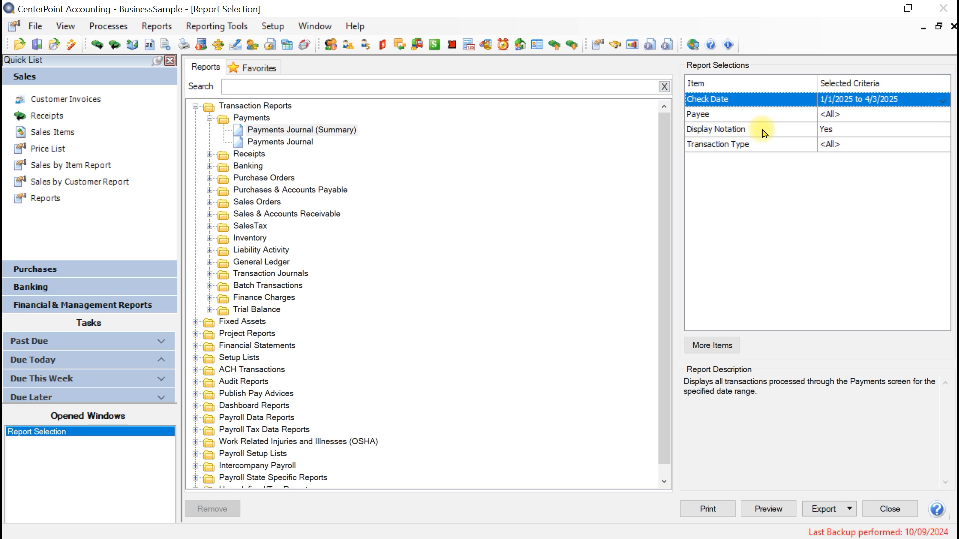
Step: Set Display Notation to Yes and preview the Payments Journal (Summary) report
left_click(830, 131)
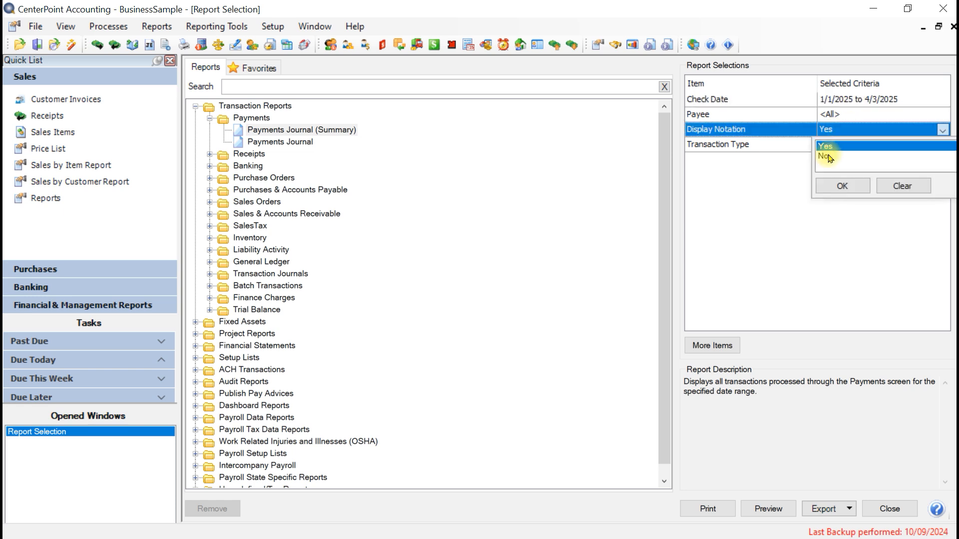
left_click(844, 185)
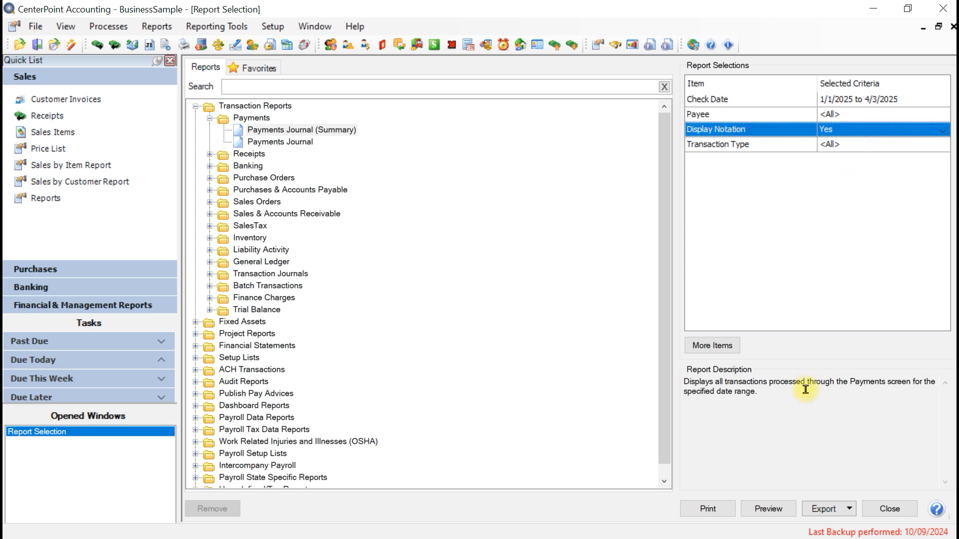
left_click(764, 509)
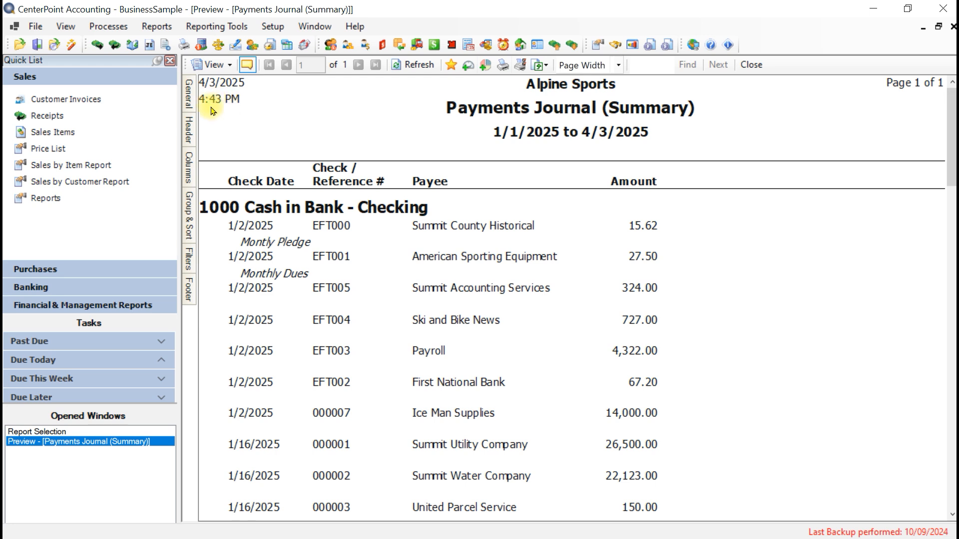
Step: Replace the report title with "Vendor Payments" in the report's general settings
left_click(190, 300)
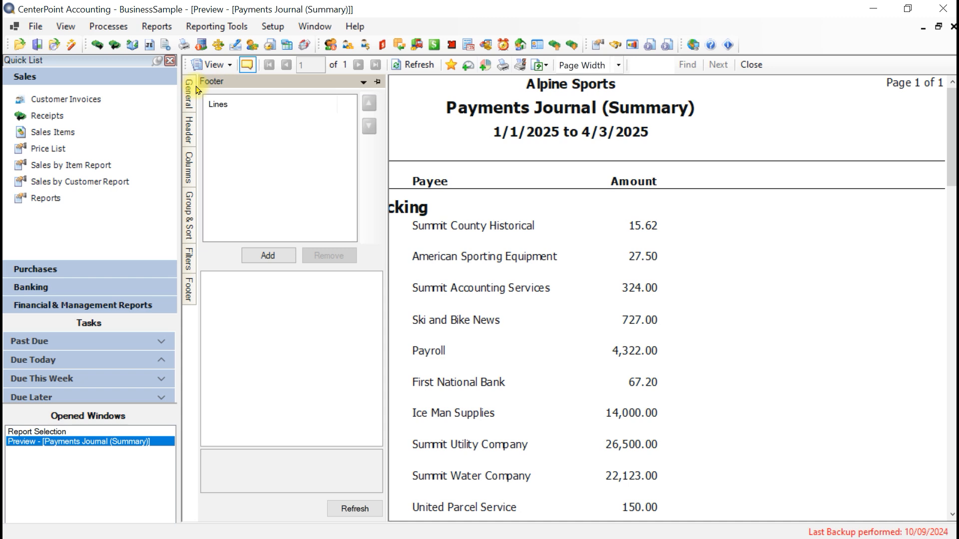
left_click(189, 93)
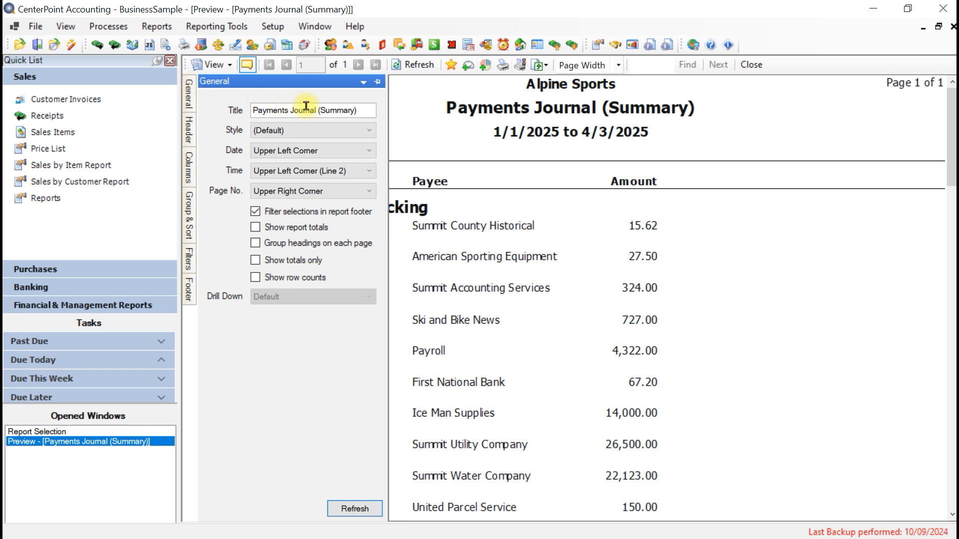
left_click(363, 111)
left_click_drag(363, 111, 193, 107)
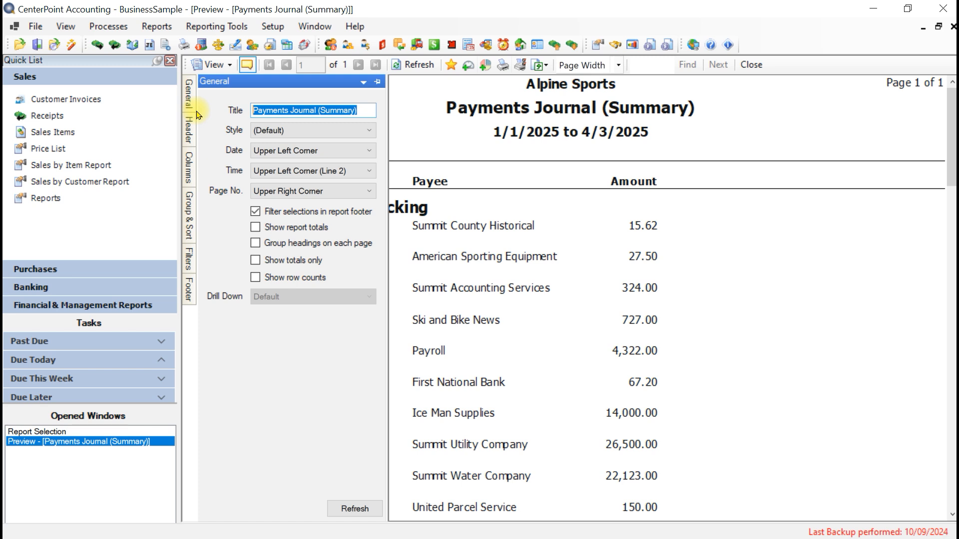
type("VEndo")
key("BackSpace")
key("BackSpace")
key("BackSpace")
key("BackSpace")
type("endor")
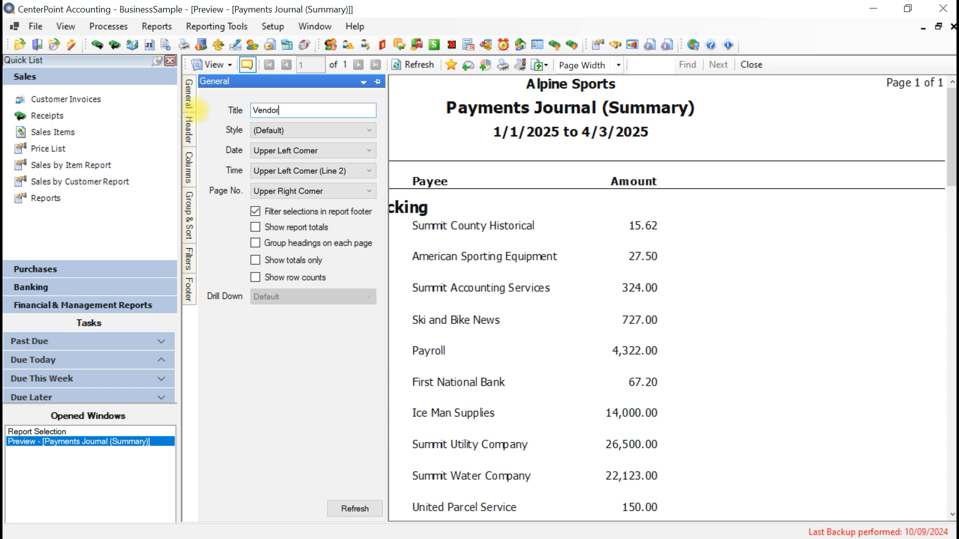
type(" Payments")
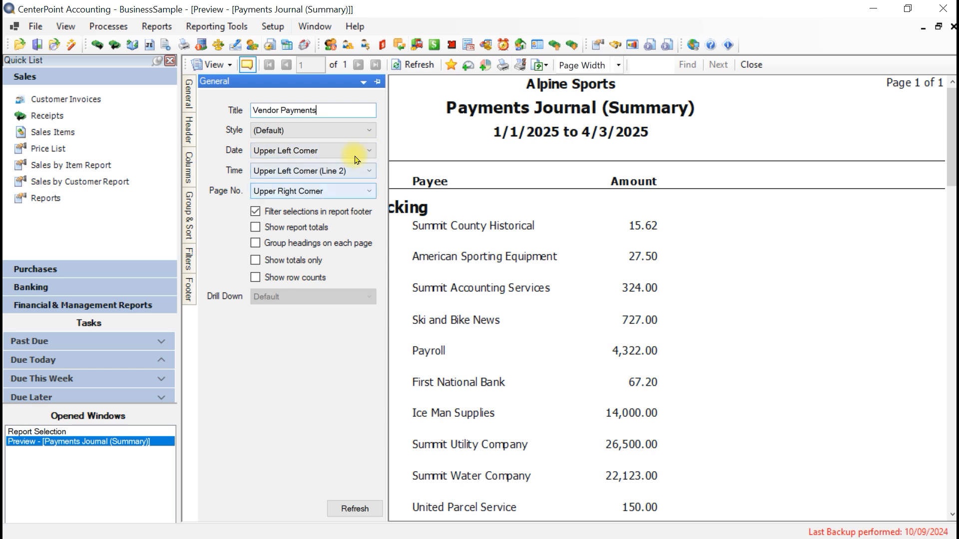
Step: Select the (Default) report style and refresh the preview to apply the general settings
left_click(364, 150)
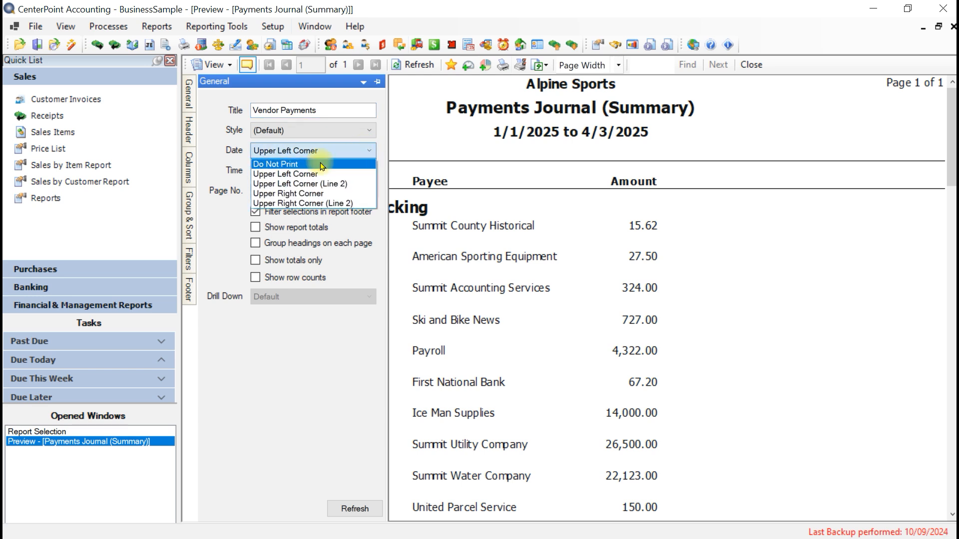
left_click(351, 152)
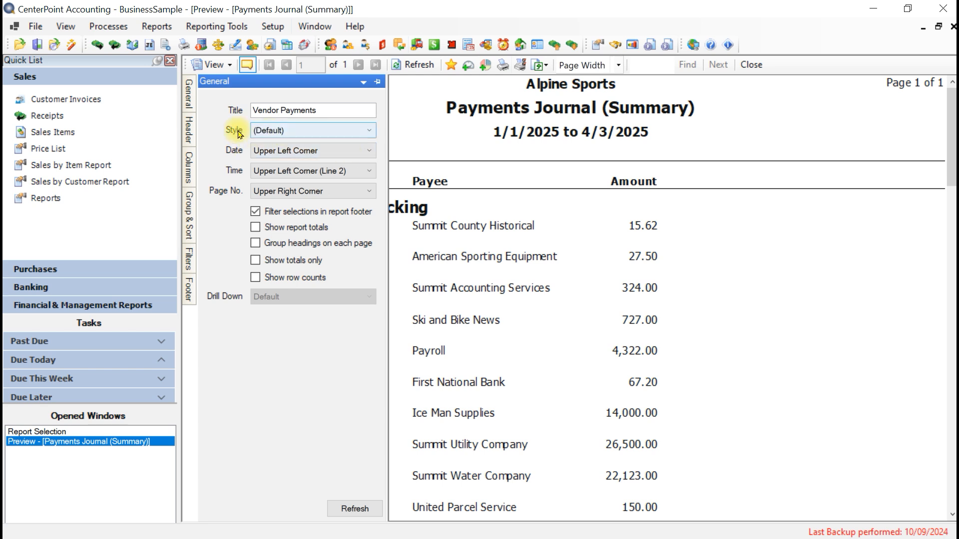
left_click(362, 131)
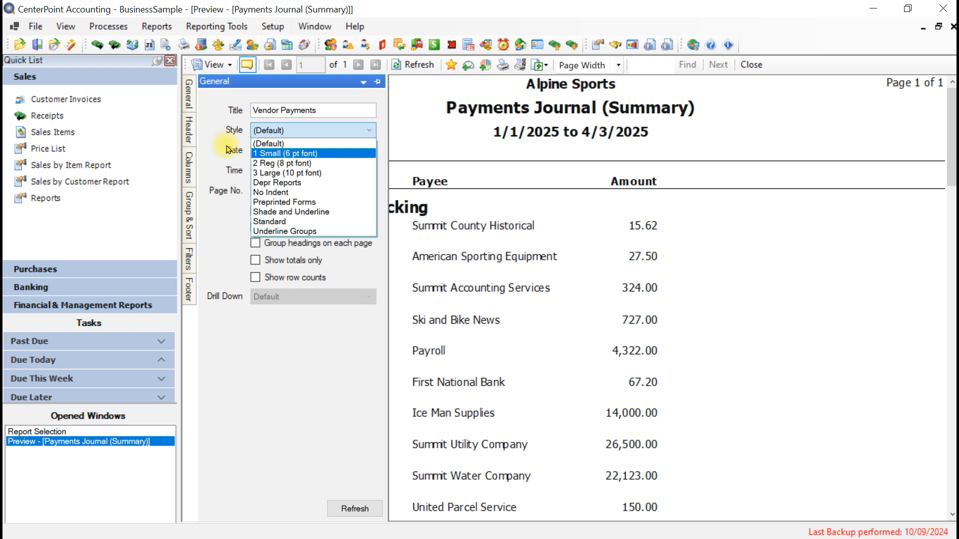
left_click(281, 144)
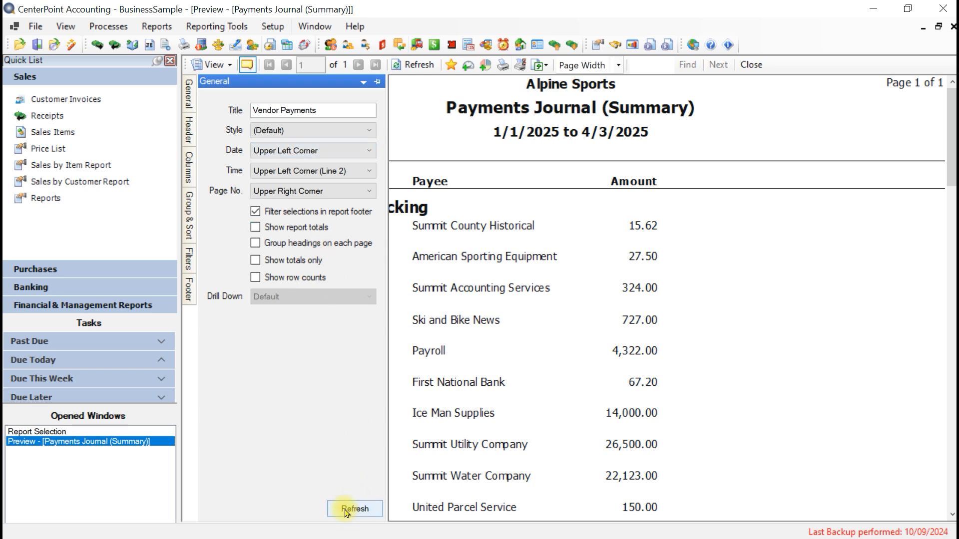
left_click(409, 66)
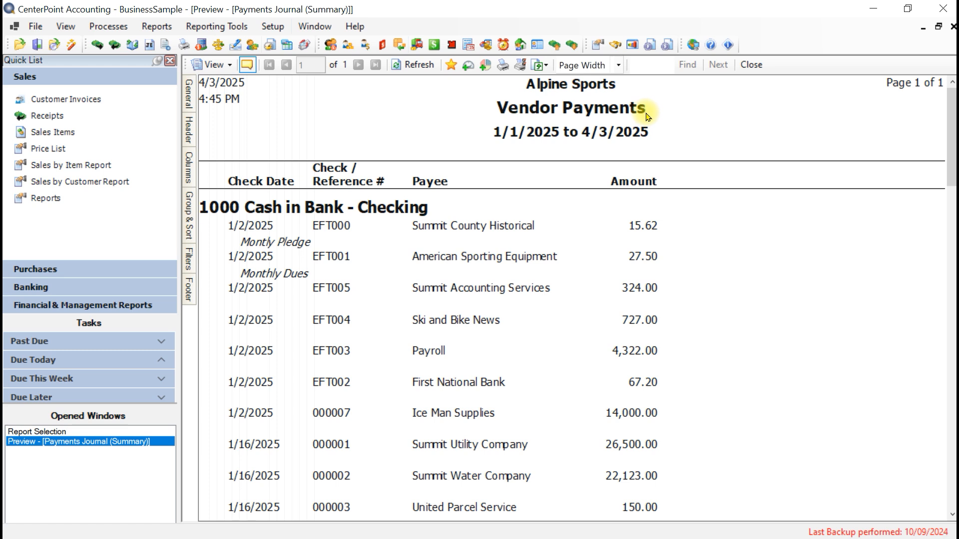
Step: Examine the report's header lines and the alignment options for the company line
mouse_move(194, 134)
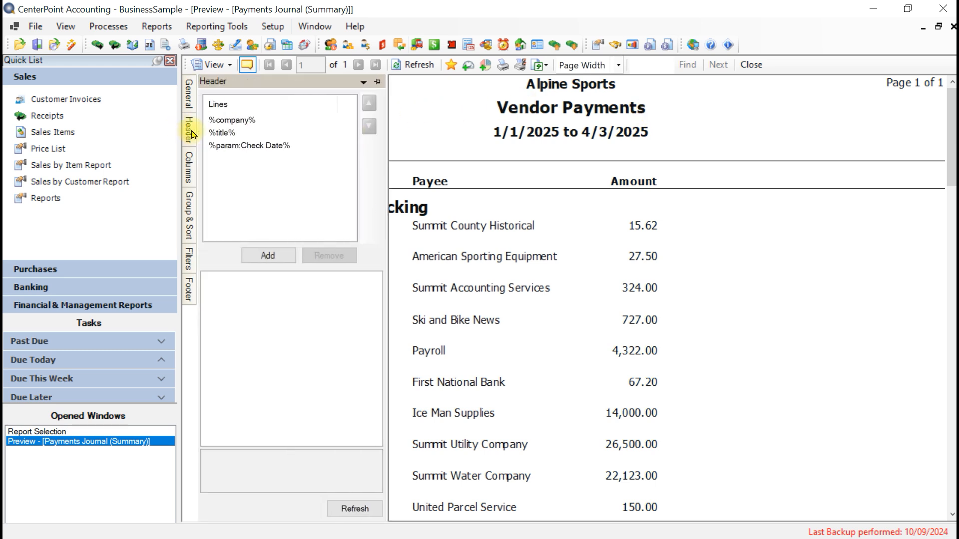
mouse_move(191, 304)
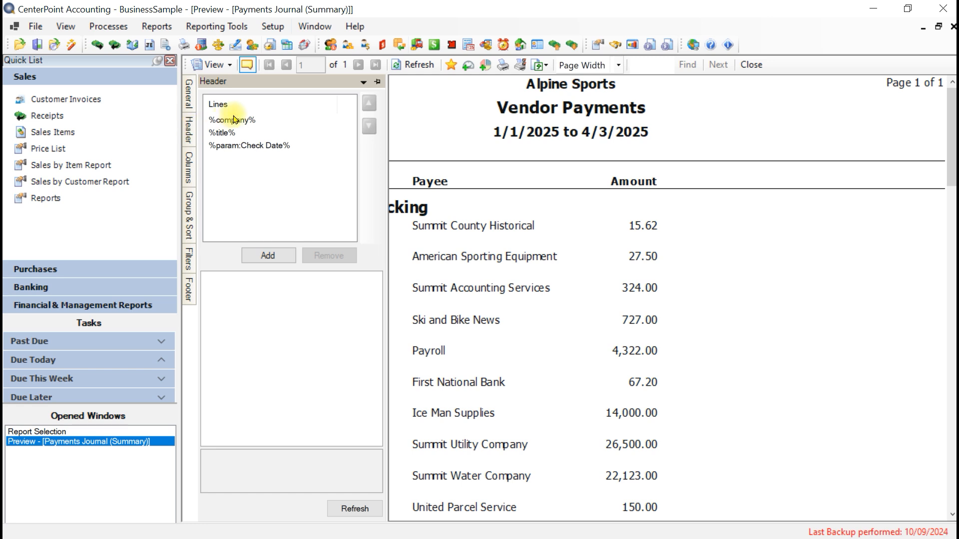
left_click(191, 129)
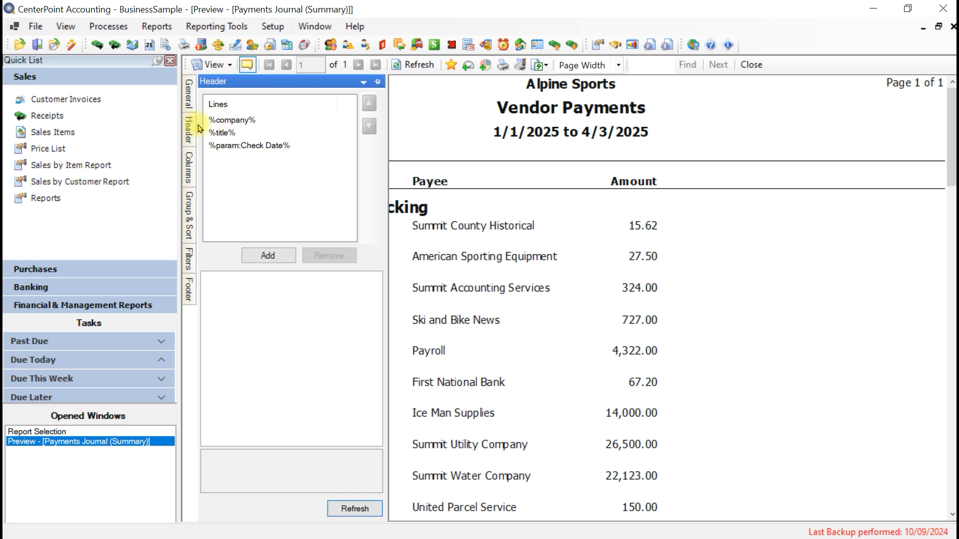
left_click(228, 122)
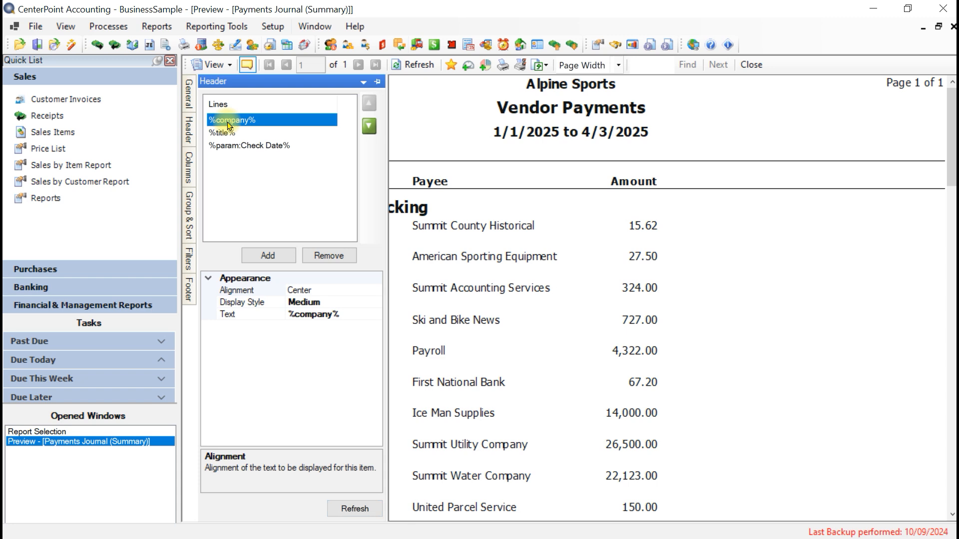
left_click(318, 292)
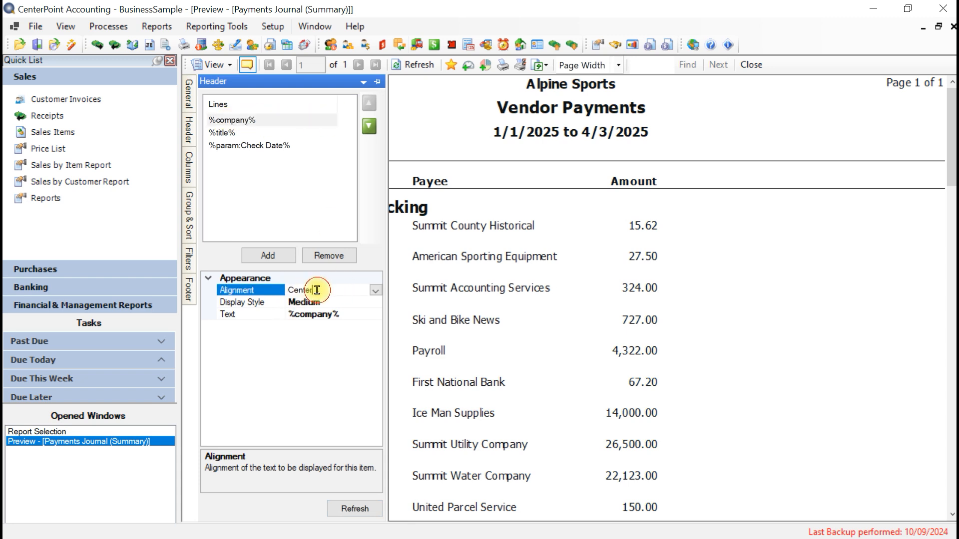
left_click(375, 291)
left_click(376, 291)
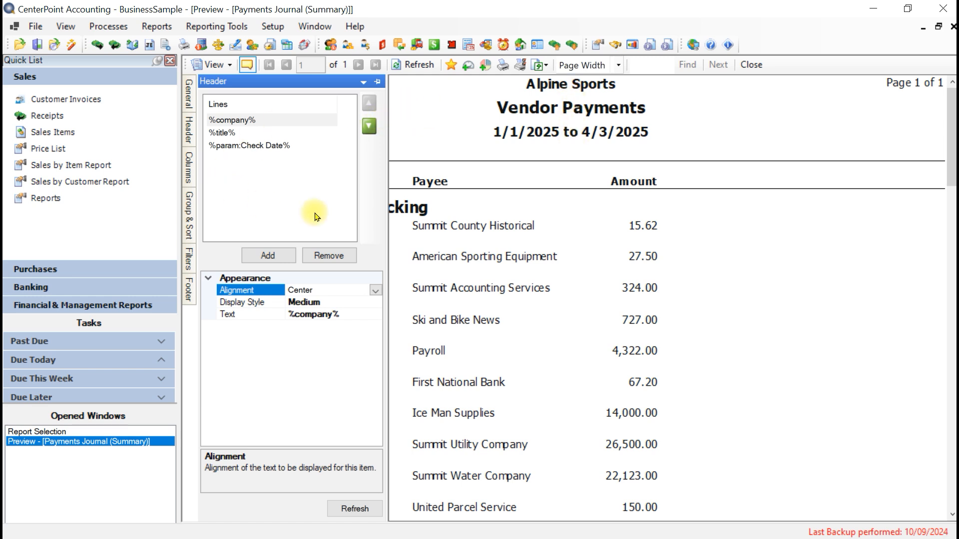
left_click(446, 139)
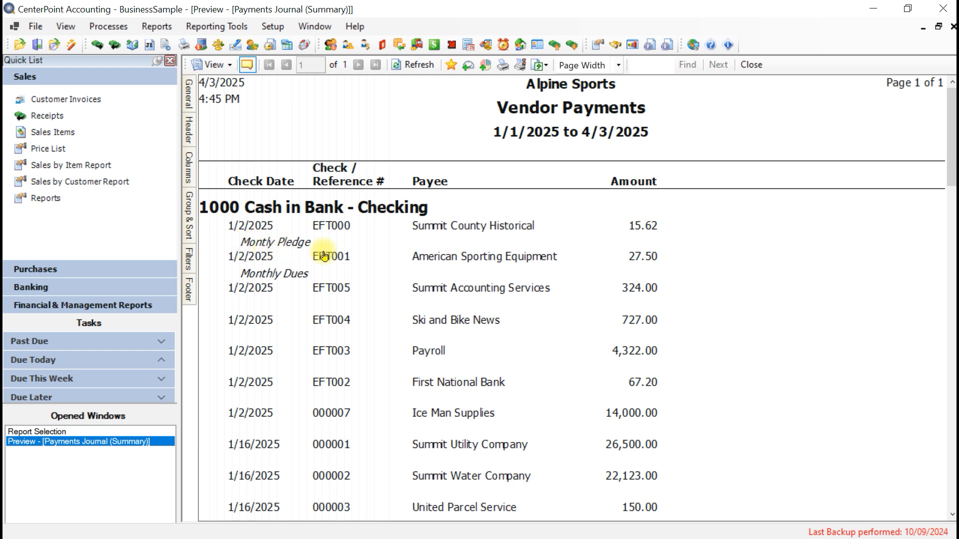
Step: Set the Display Notation filter to No and refresh the report
scroll(333, 414, "down", 3)
scroll(334, 415, "down", 1)
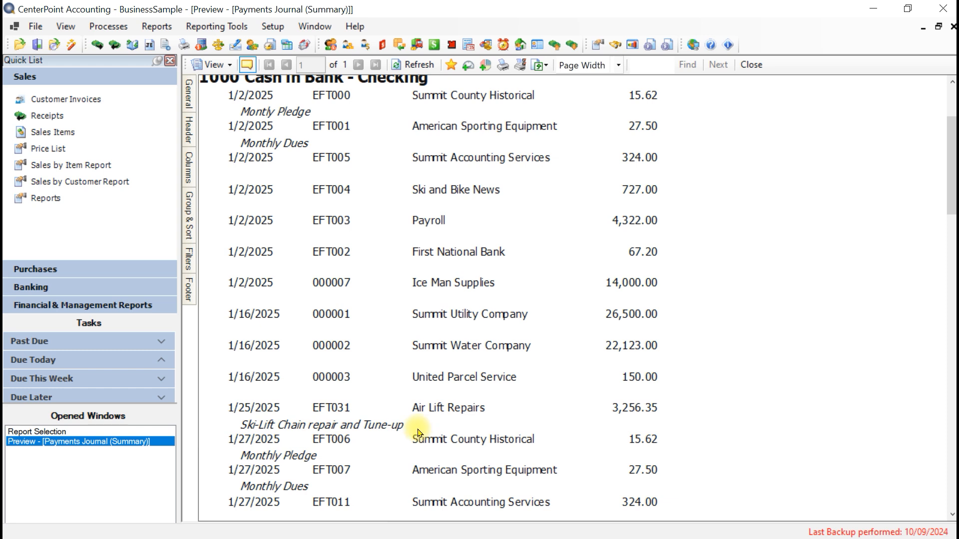
left_click(192, 259)
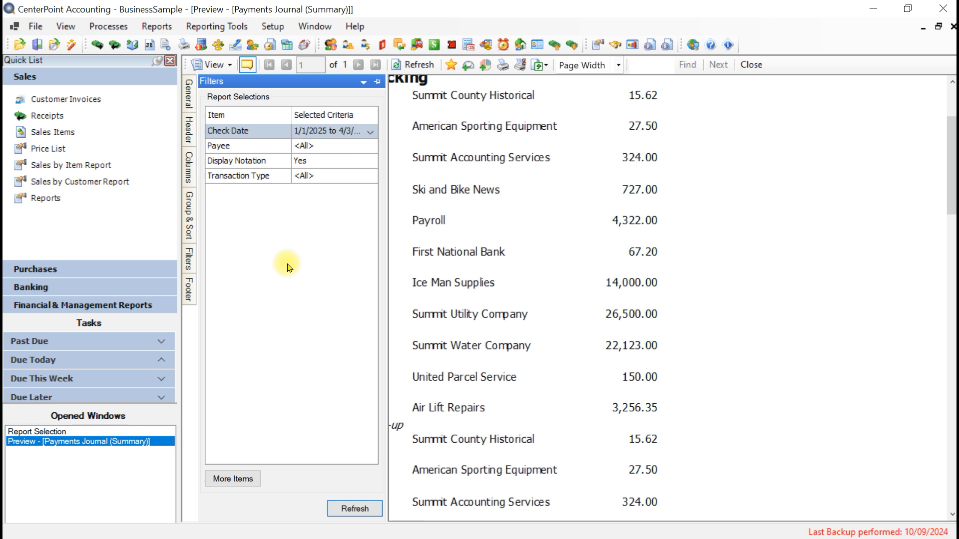
left_click(322, 166)
left_click(315, 187)
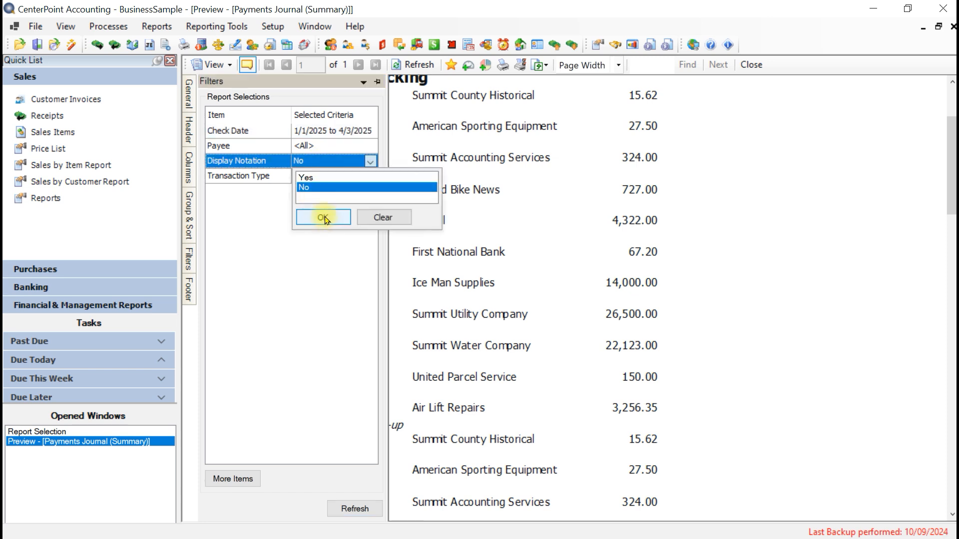
left_click(323, 217)
left_click(354, 507)
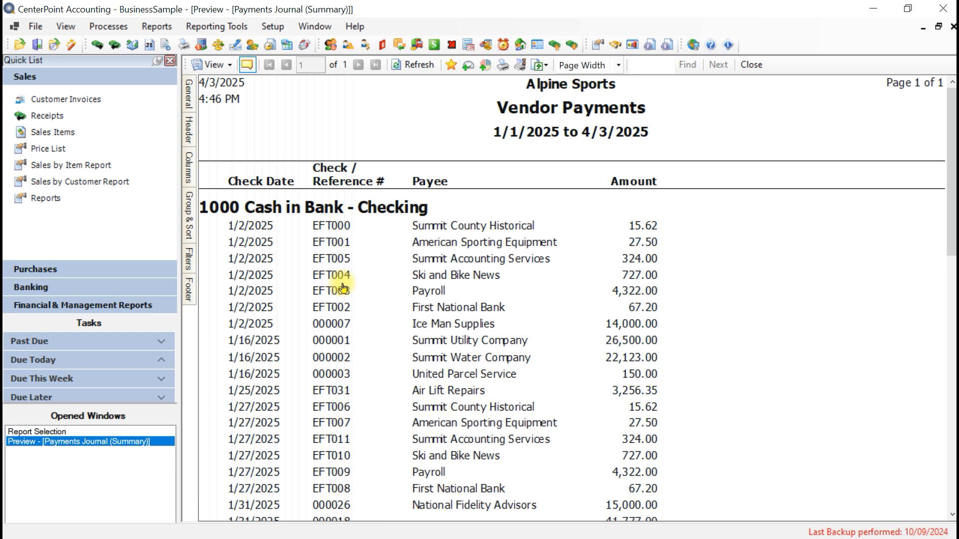
Step: Add the Account and Notation columns to the report and refresh the preview
mouse_move(190, 172)
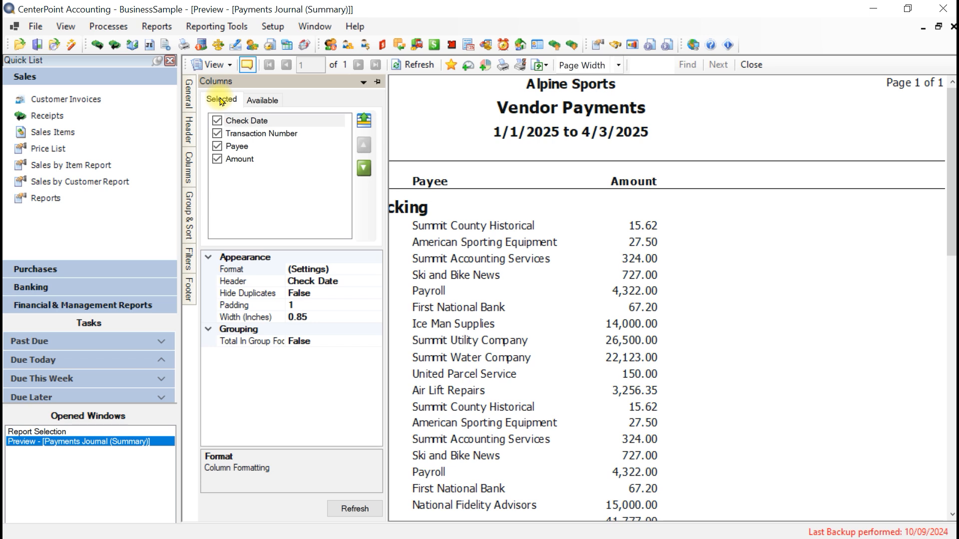
left_click(240, 163)
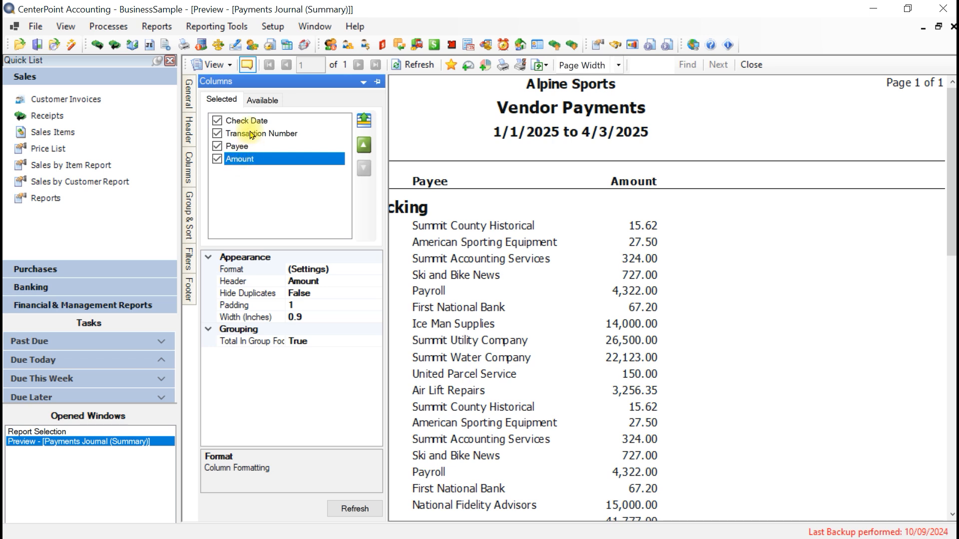
left_click(263, 103)
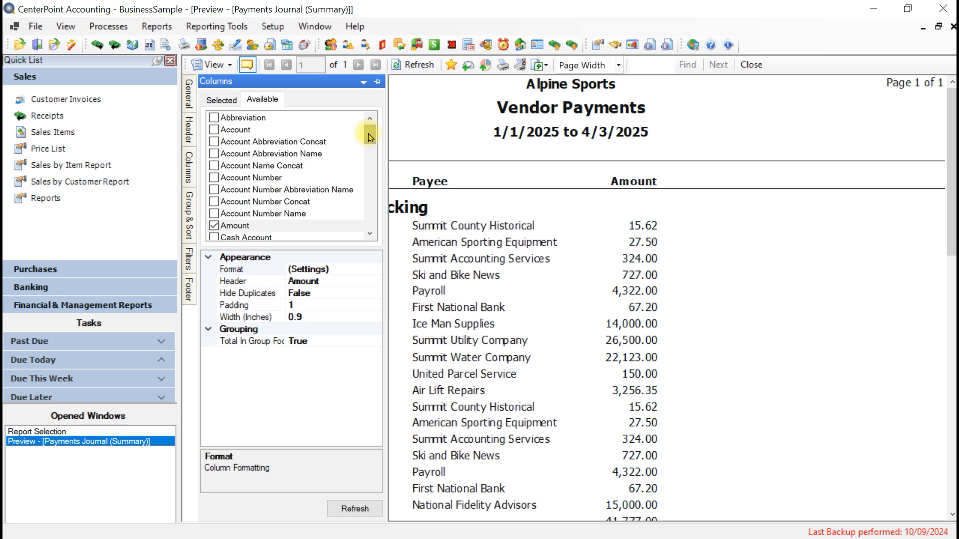
left_click(216, 134)
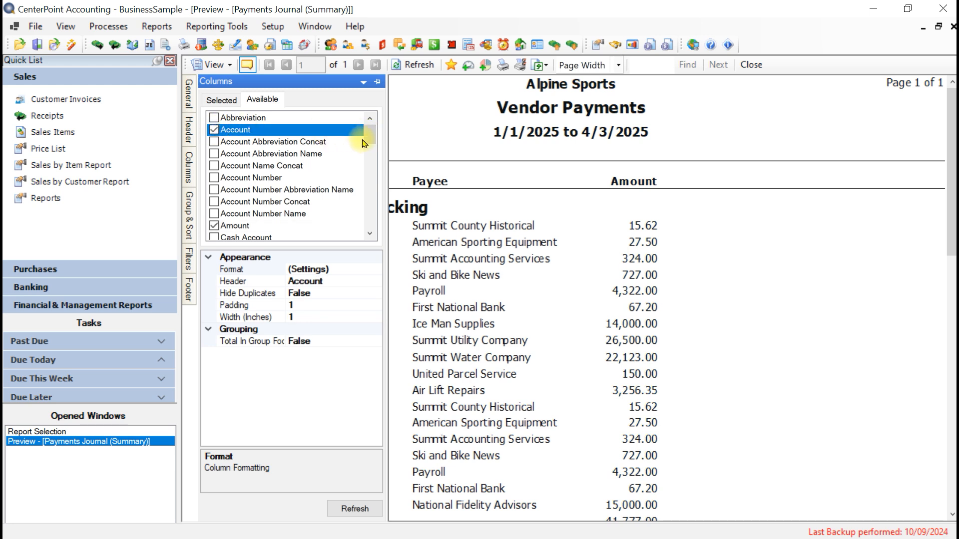
left_click_drag(369, 134, 375, 191)
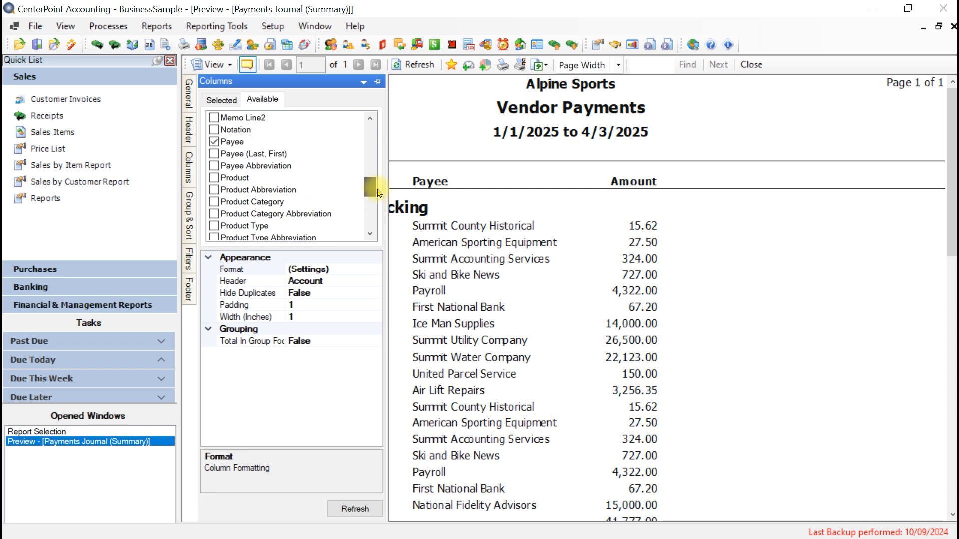
left_click(218, 132)
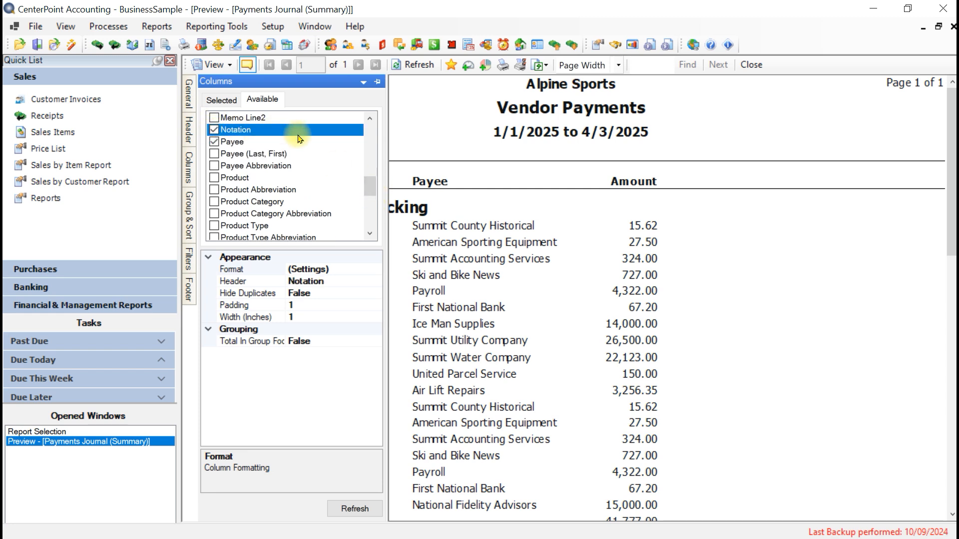
left_click(355, 508)
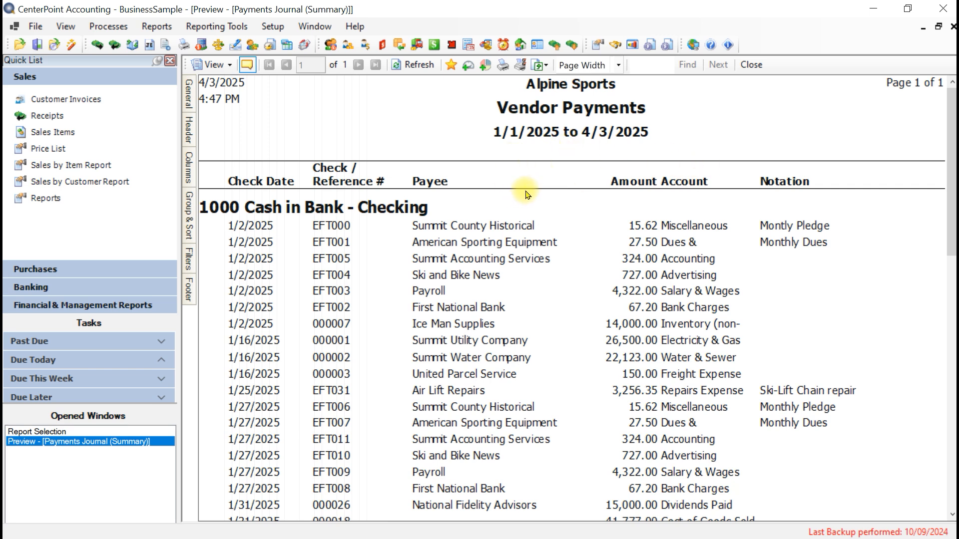
Step: Move the Account column ahead of the Amount column and refresh the report
left_click(189, 167)
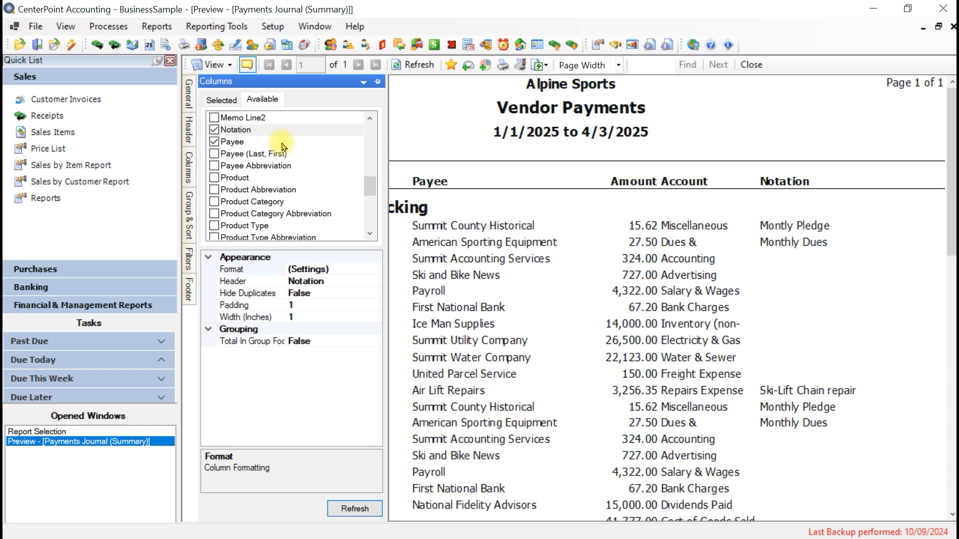
left_click(221, 100)
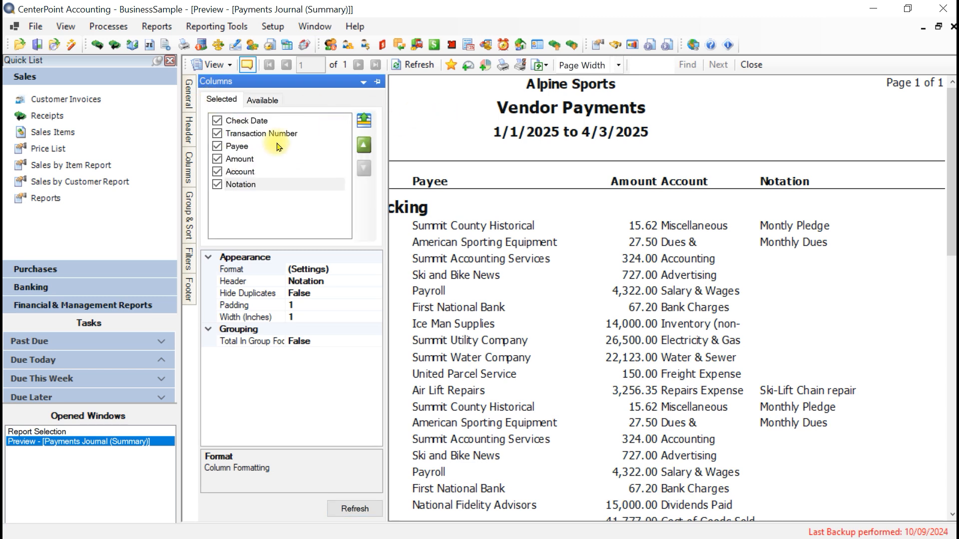
left_click(249, 172)
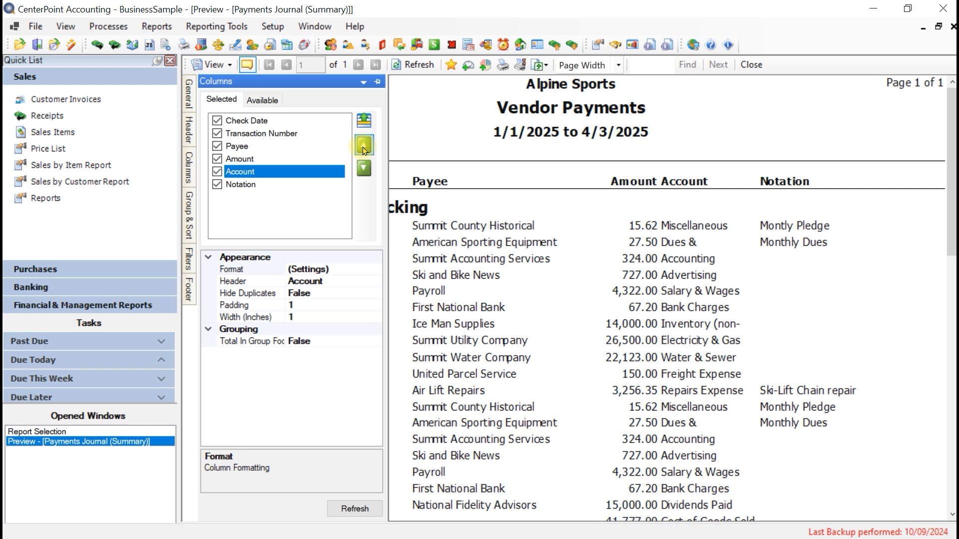
left_click(363, 146)
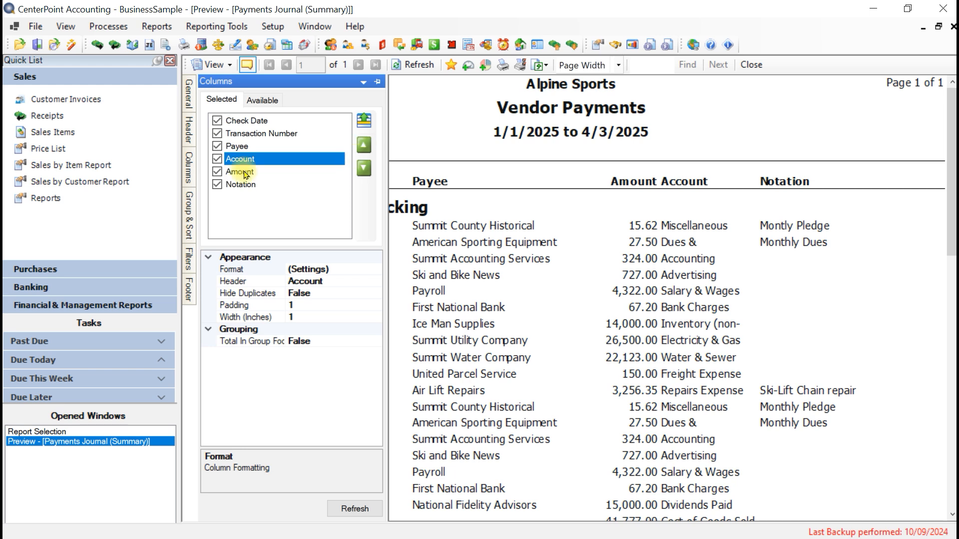
left_click(351, 508)
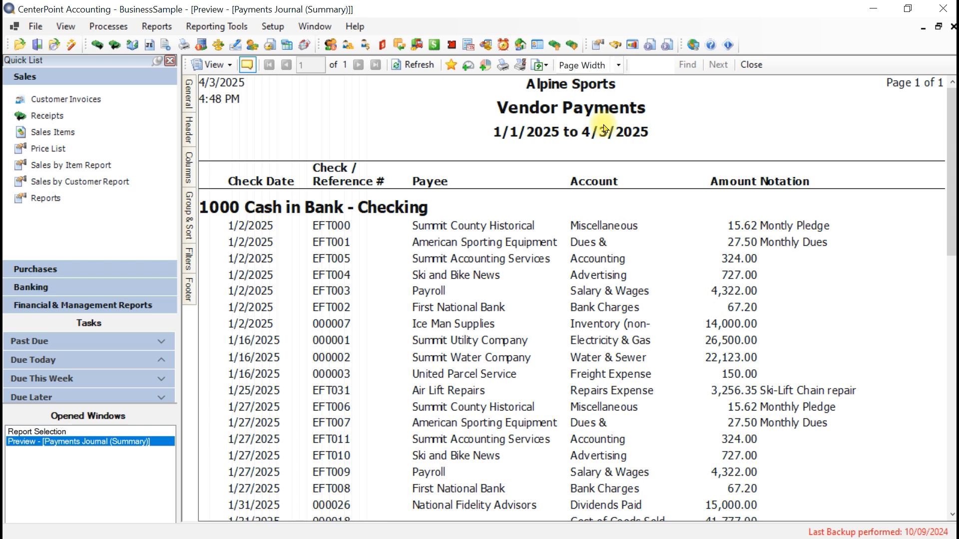
Step: Set the Transaction Number column width to .75 inches and the Notation column width to 1.75 inches, refreshing the report
left_click(619, 66)
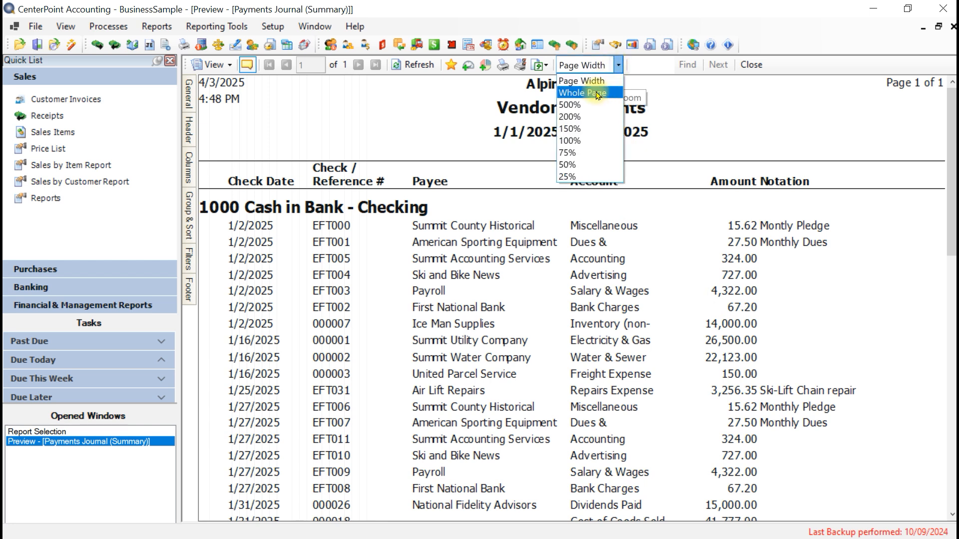
left_click(599, 82)
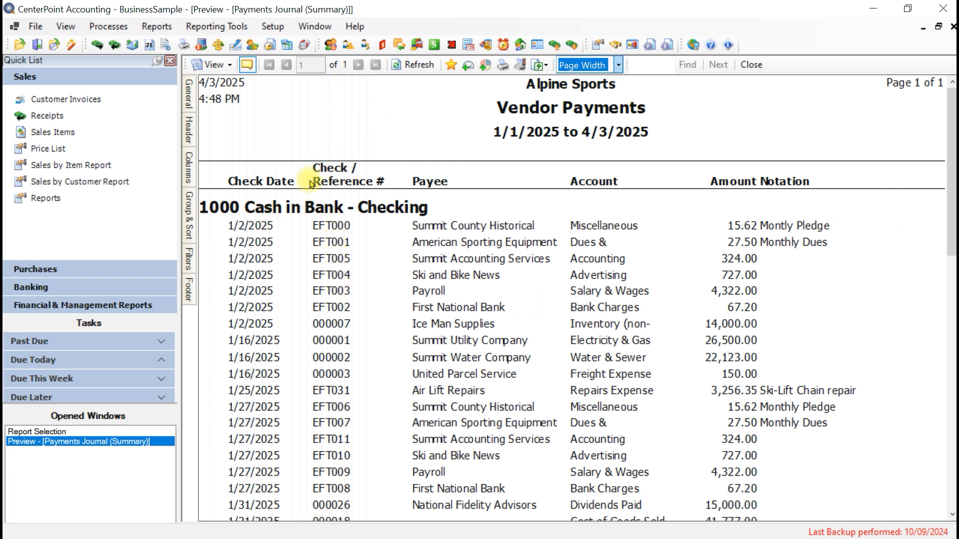
left_click(190, 168)
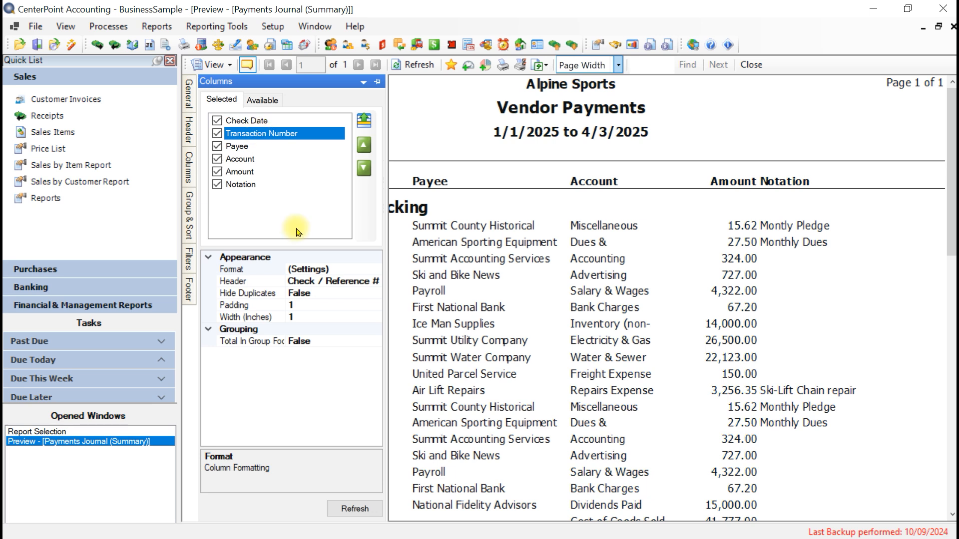
left_click(309, 316)
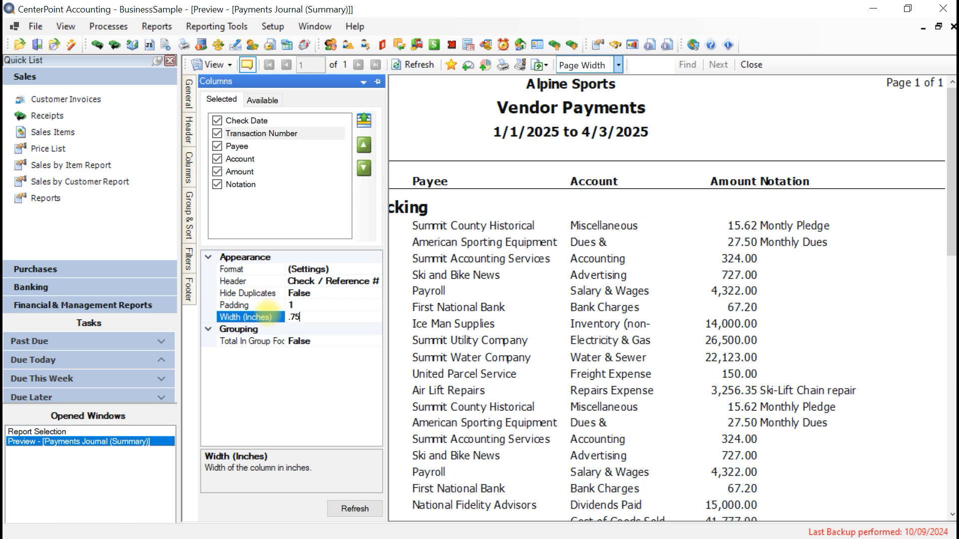
left_click(241, 185)
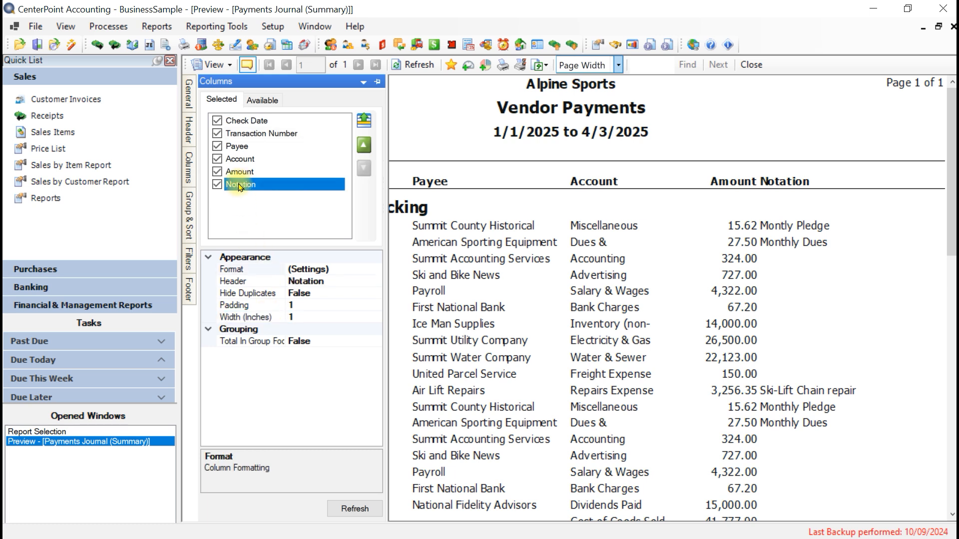
left_click(312, 319)
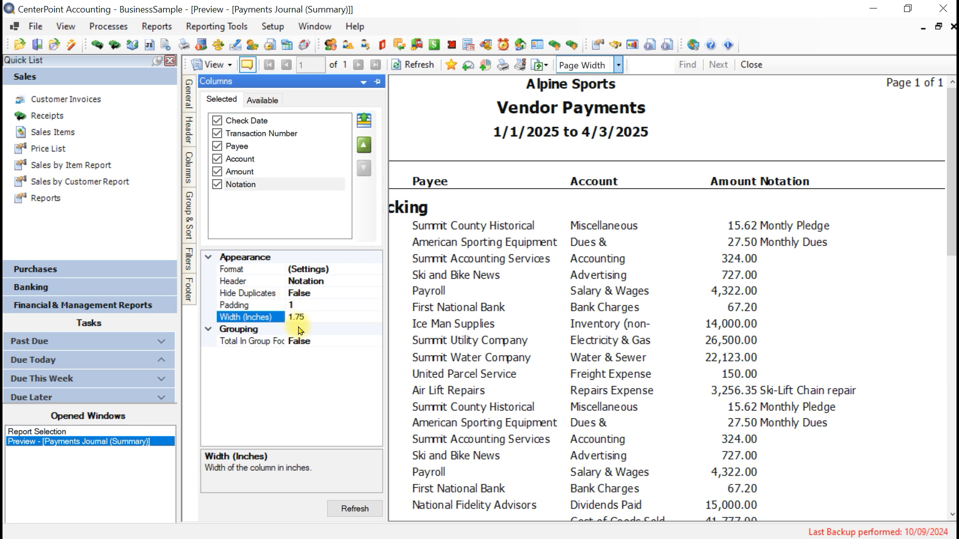
left_click(351, 508)
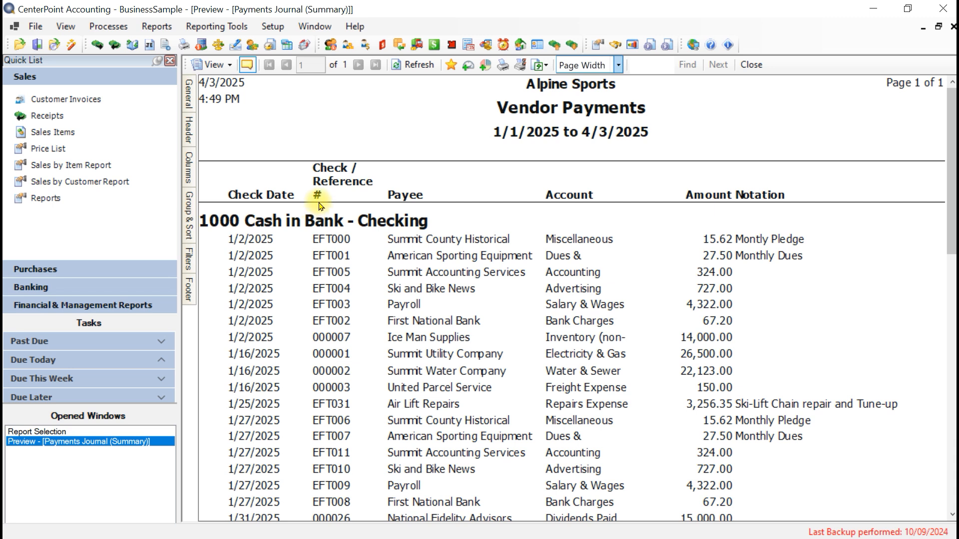
Step: Change the Transaction Number column's header to "Check / Ref #" and refresh the report
mouse_move(189, 187)
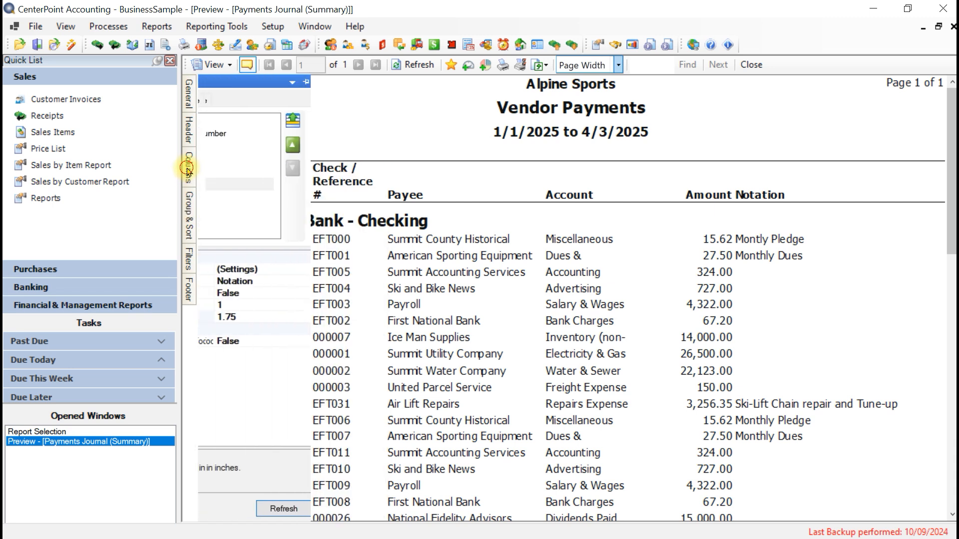
left_click(234, 135)
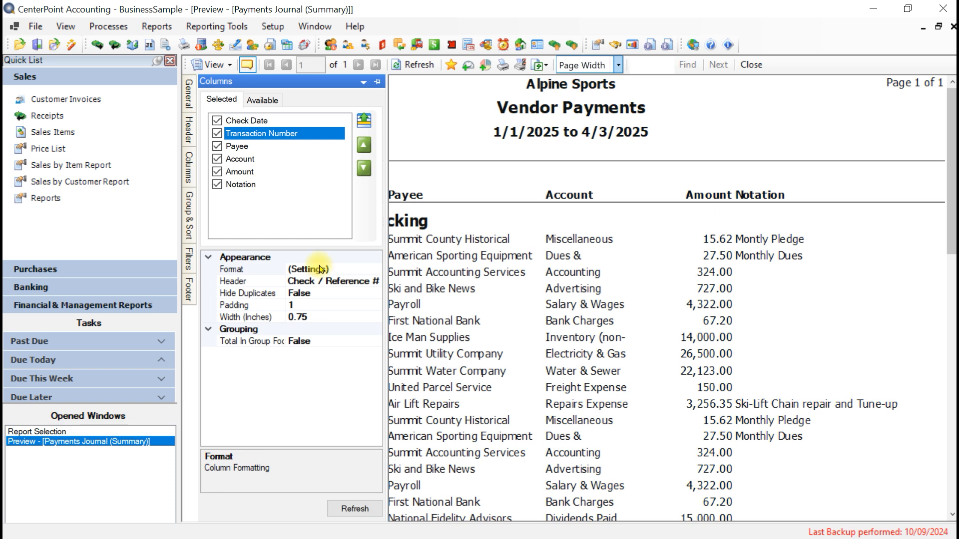
left_click(318, 281)
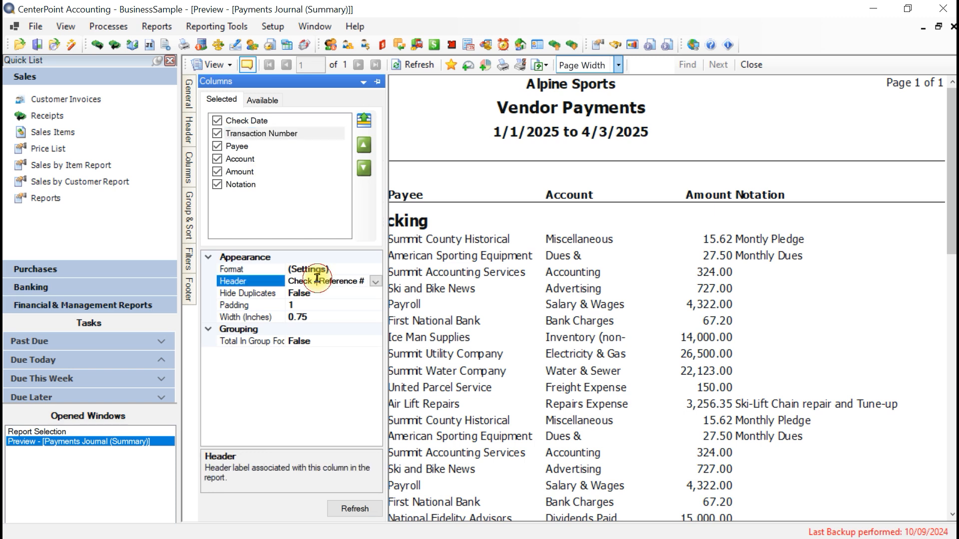
left_click(375, 283)
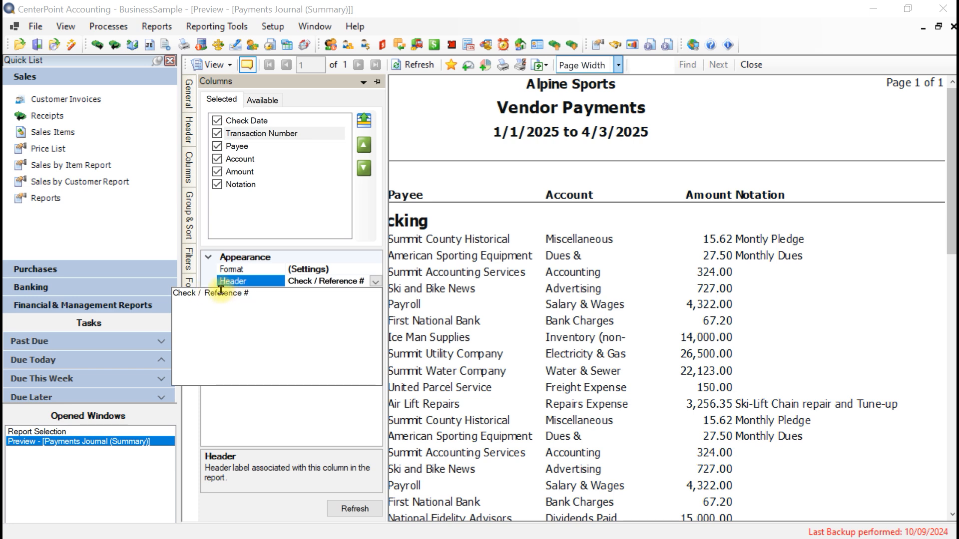
left_click_drag(221, 290, 255, 292)
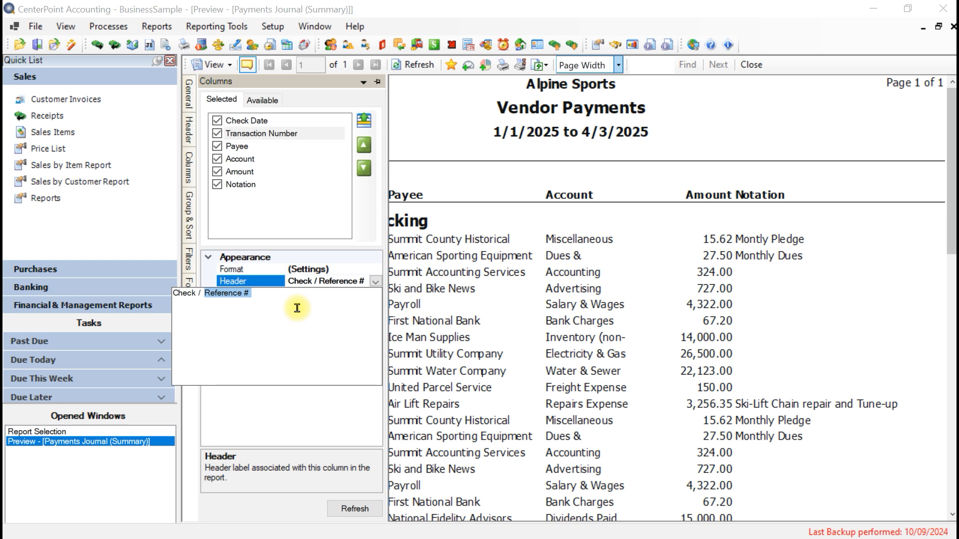
type("RE")
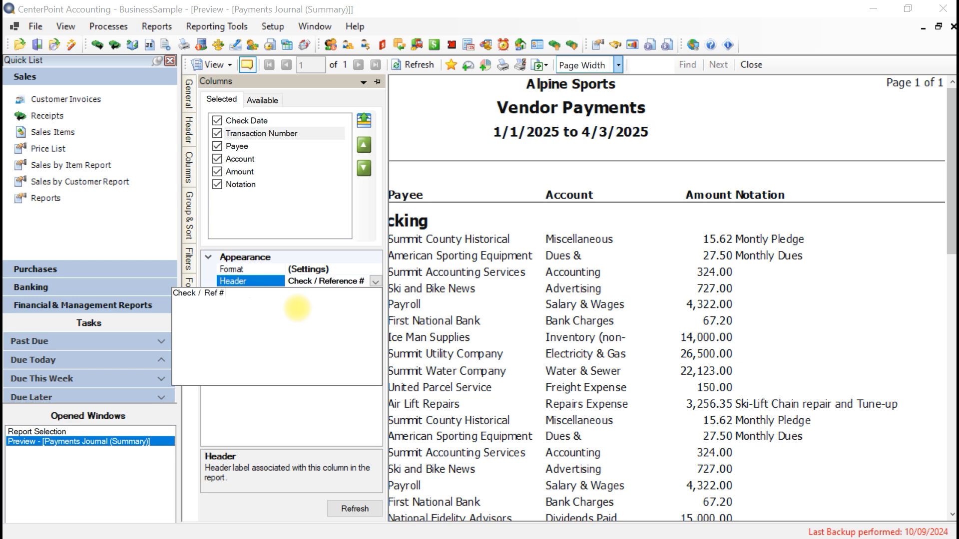
left_click(342, 510)
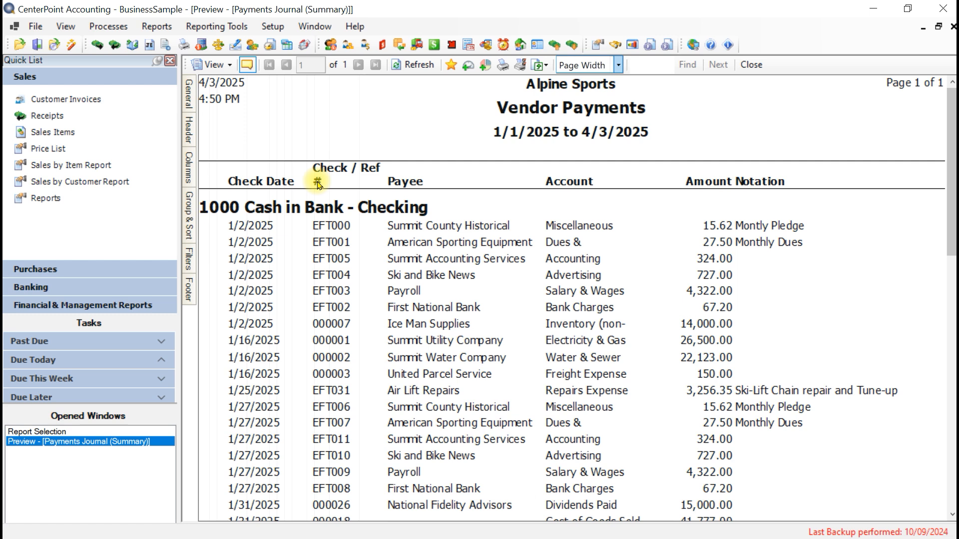
Step: Insert a line break before "Ref #" in the Transaction Number column's header and refresh the report
mouse_move(190, 171)
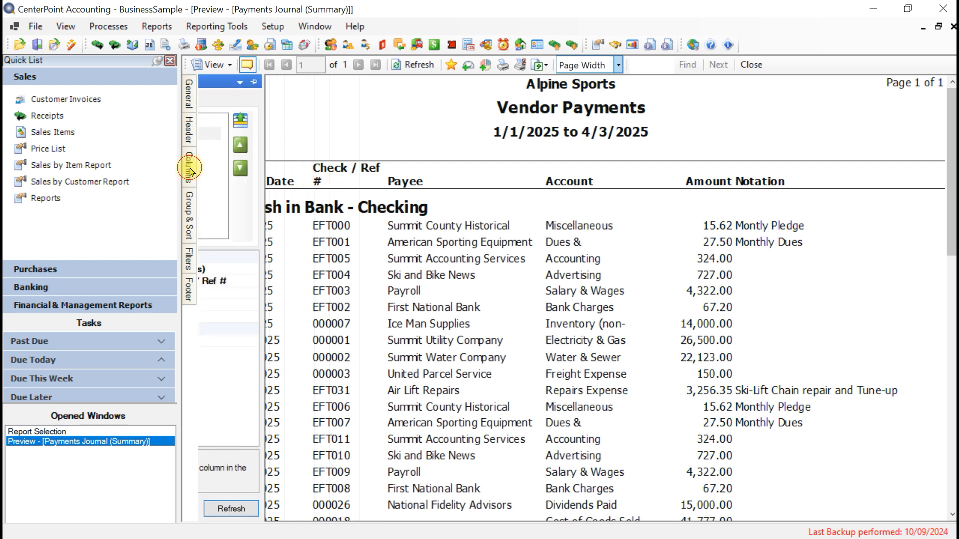
left_click(354, 281)
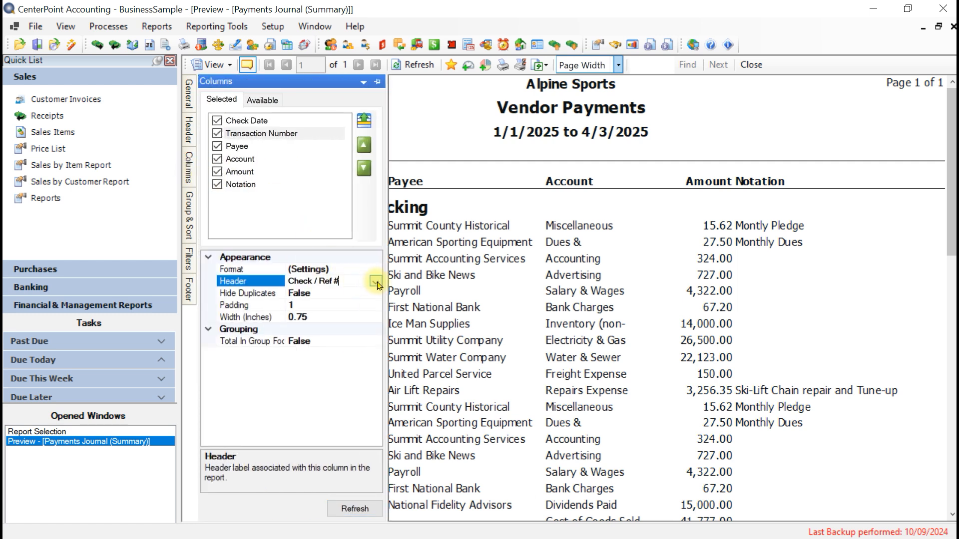
left_click(376, 282)
left_click(205, 293)
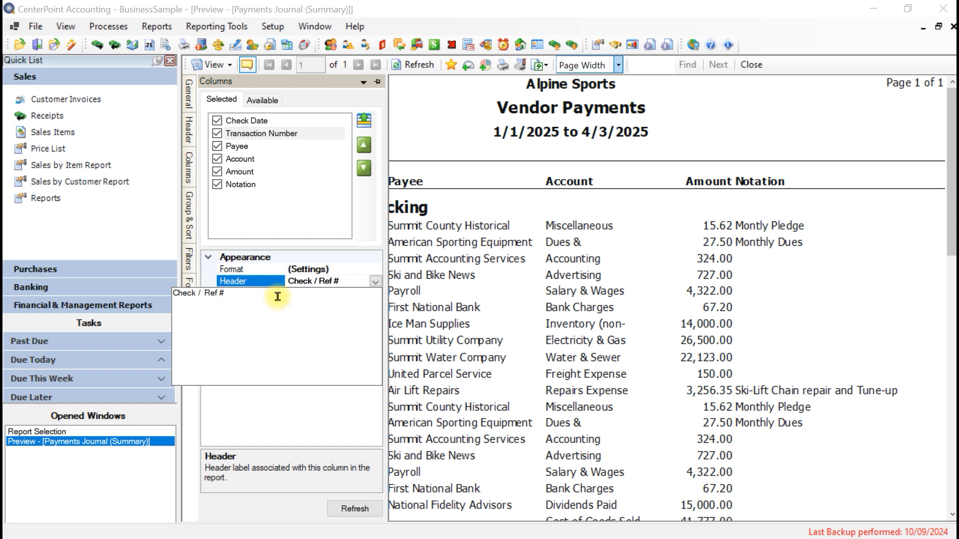
key("Return")
left_click(354, 510)
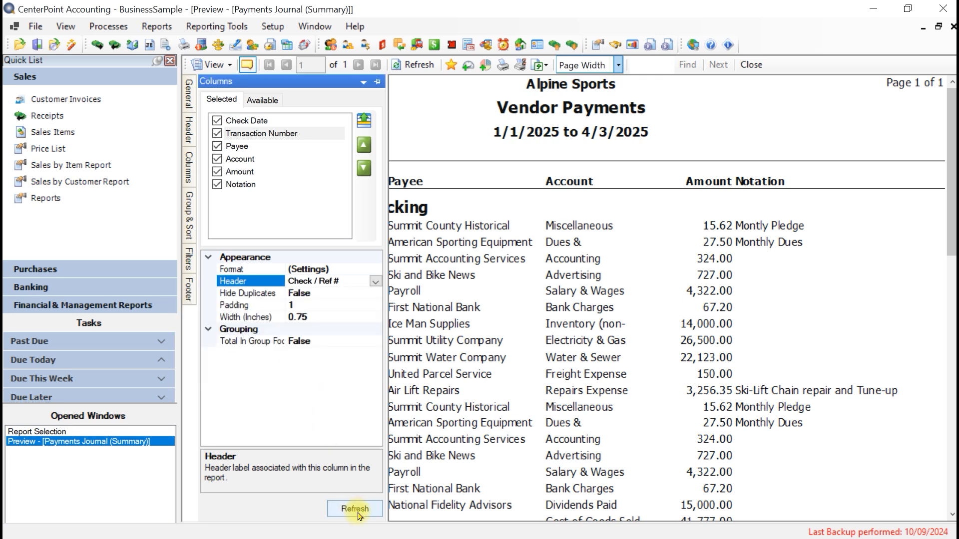
left_click(354, 509)
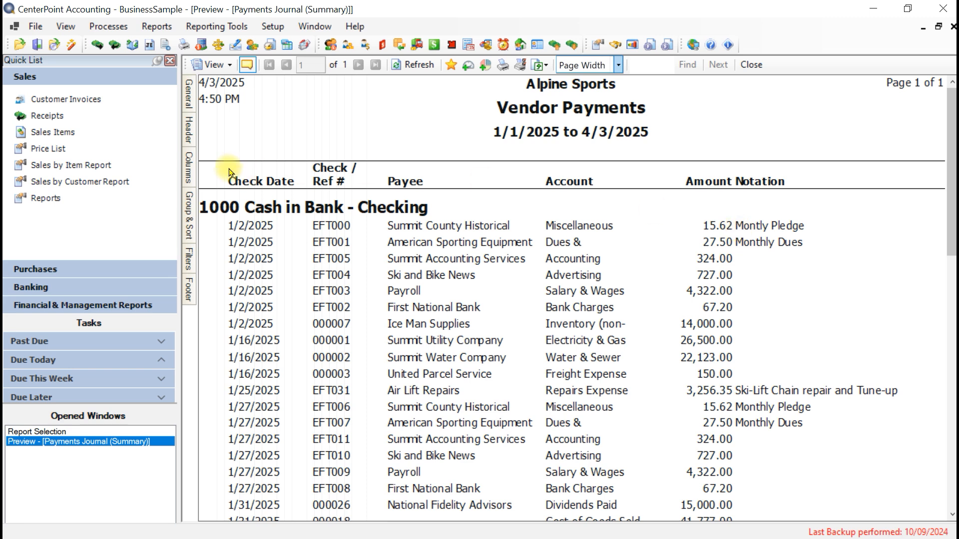
Step: Set the Notation column's padding to 10 and refresh the report
left_click(189, 168)
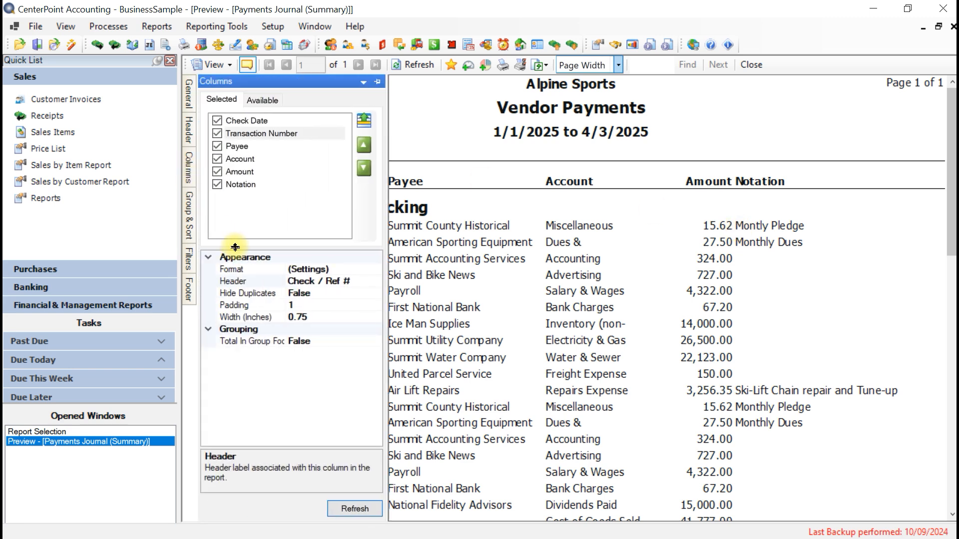
left_click(239, 184)
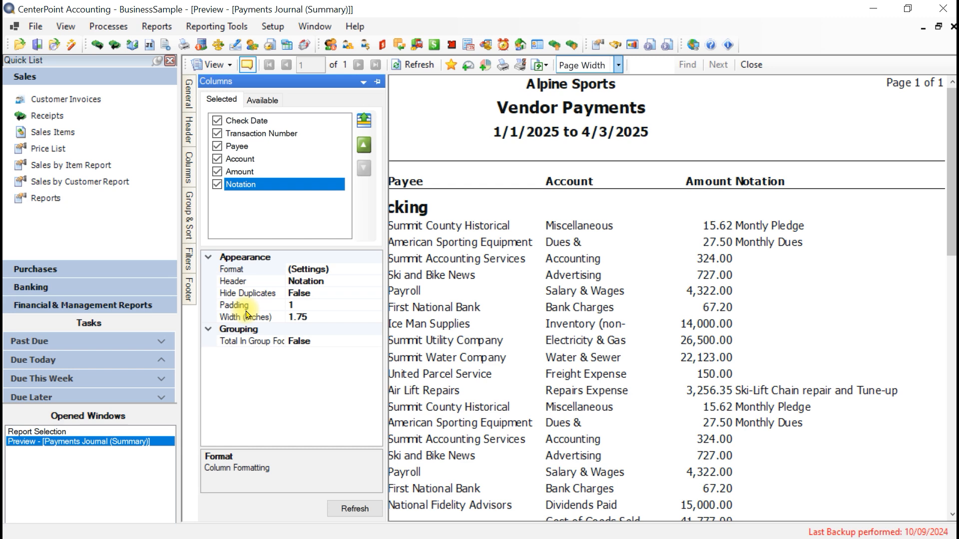
left_click(301, 306)
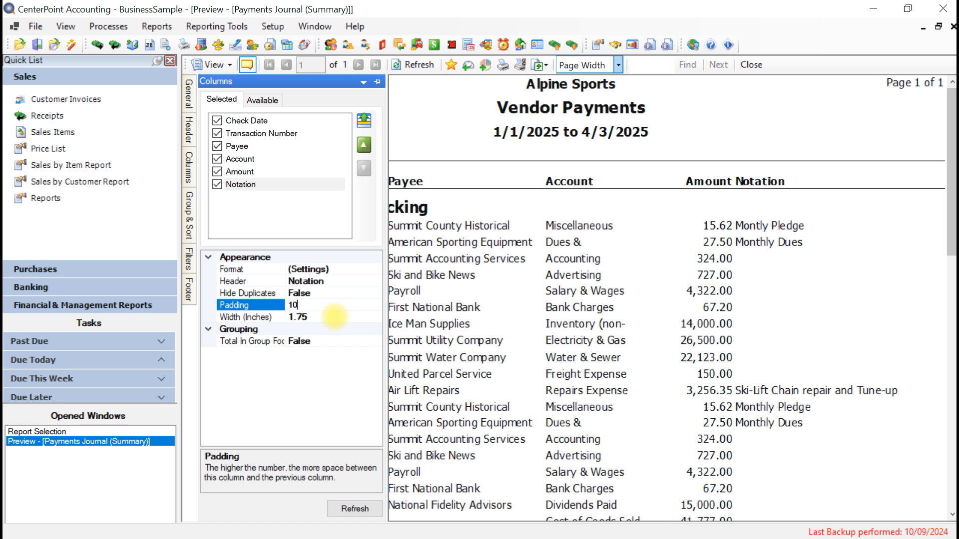
left_click(351, 507)
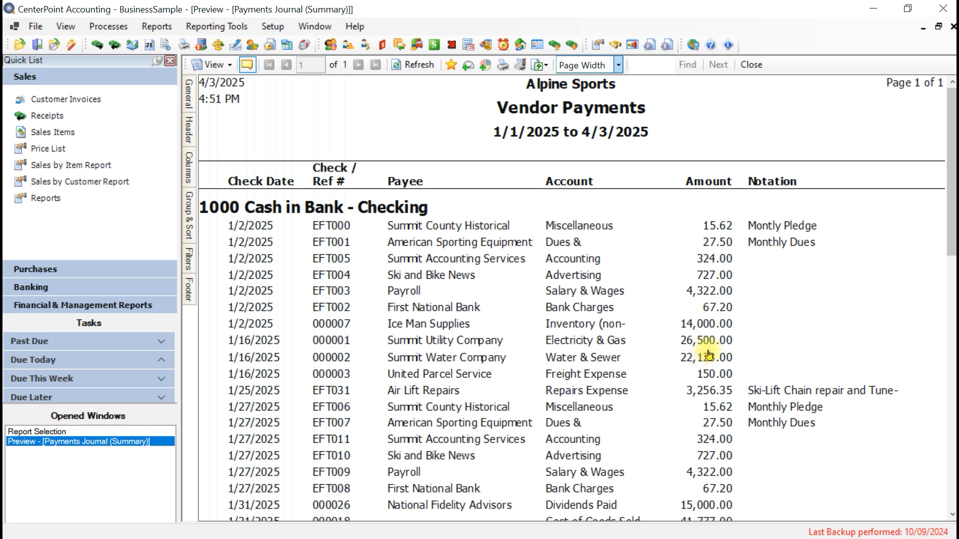
Step: Review the Amount column's numeric format settings, including the negative number options, accept them and refresh the report
mouse_move(190, 183)
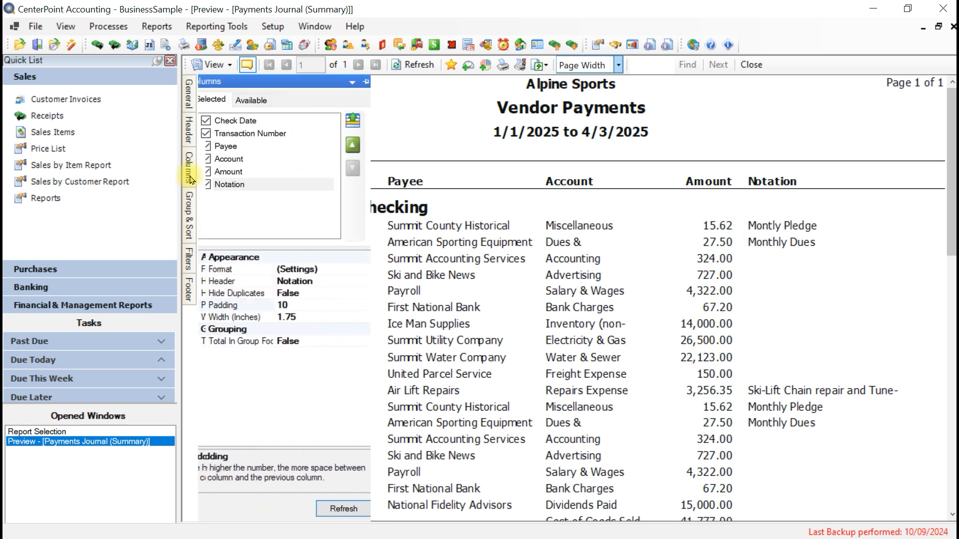
left_click(232, 172)
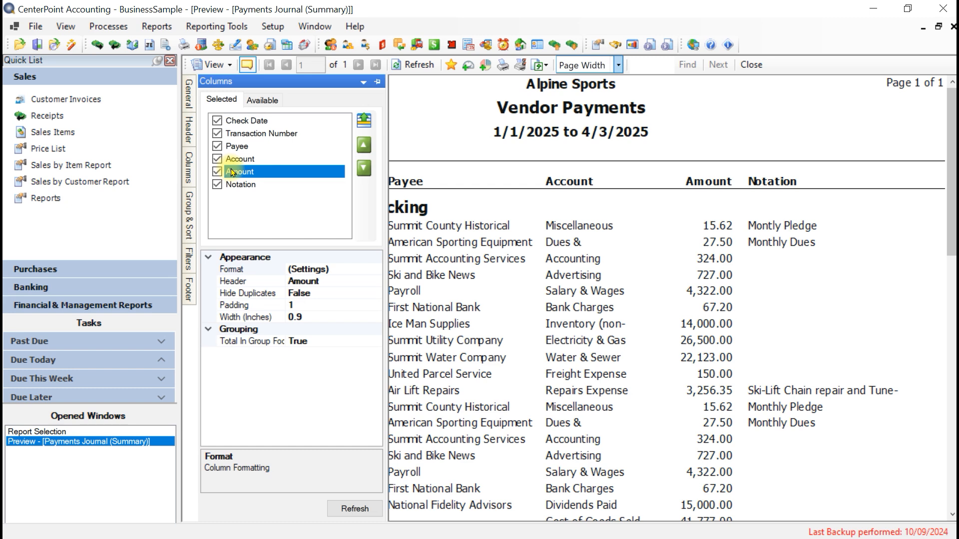
left_click(327, 270)
left_click(379, 270)
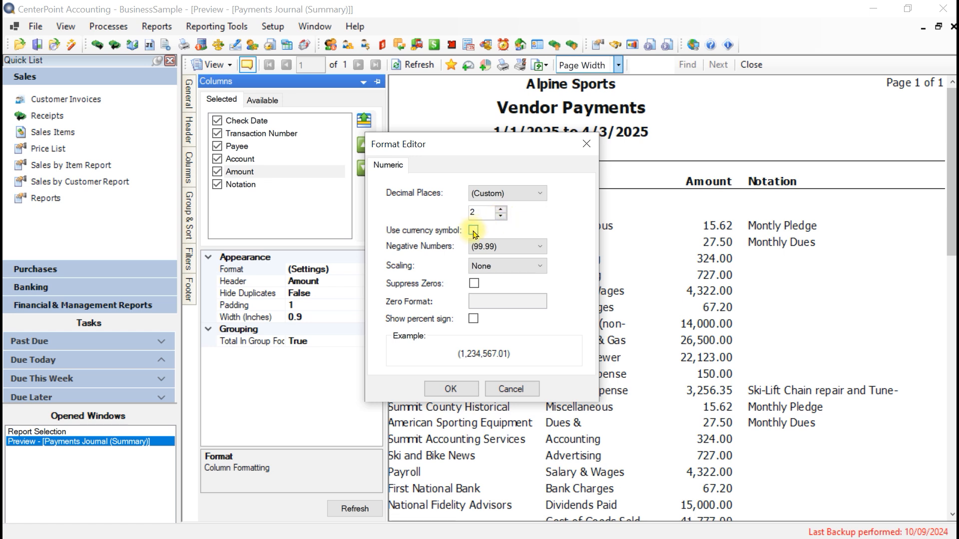
left_click(537, 247)
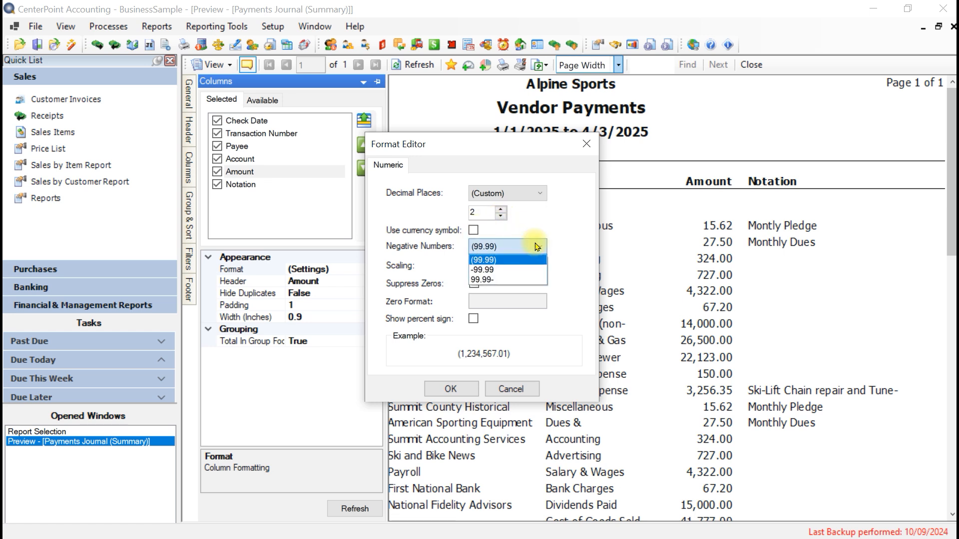
left_click(536, 247)
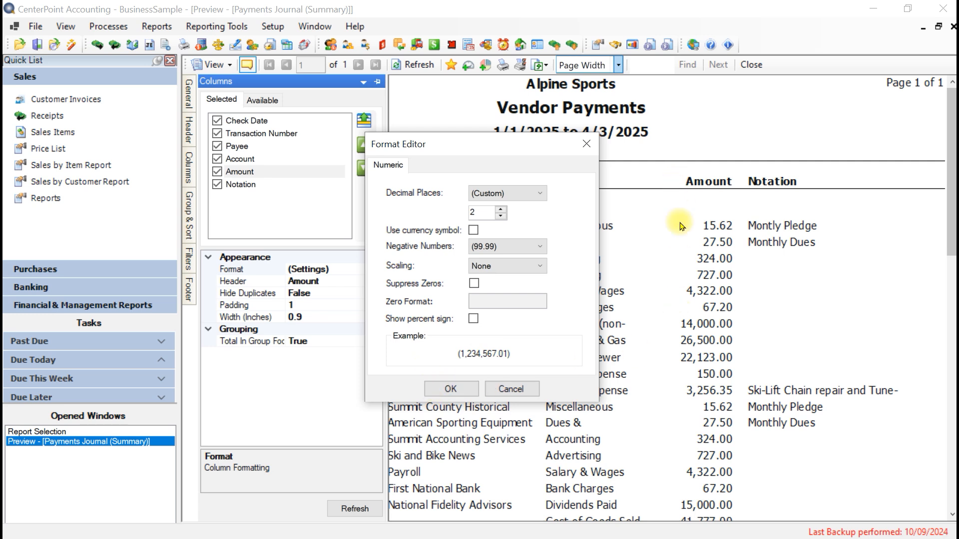
left_click(451, 390)
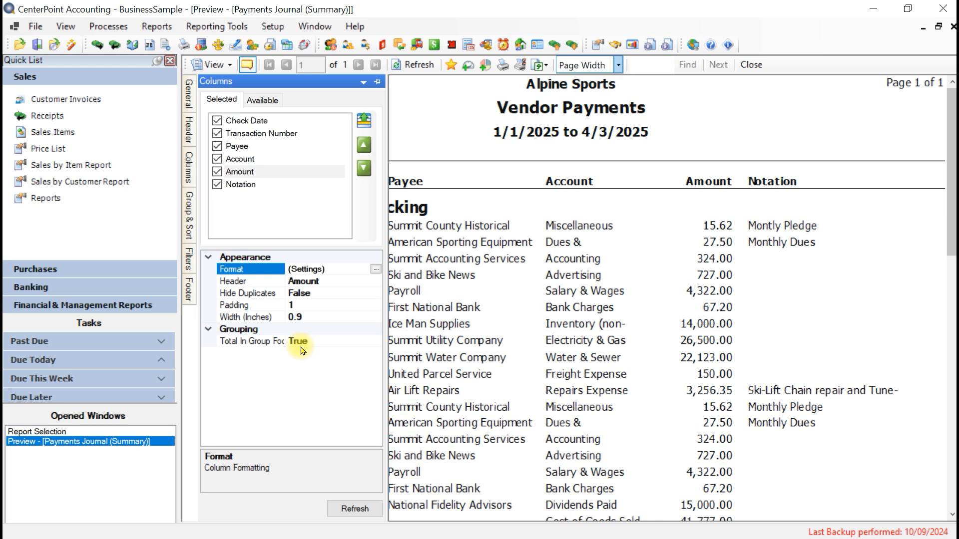
left_click(355, 508)
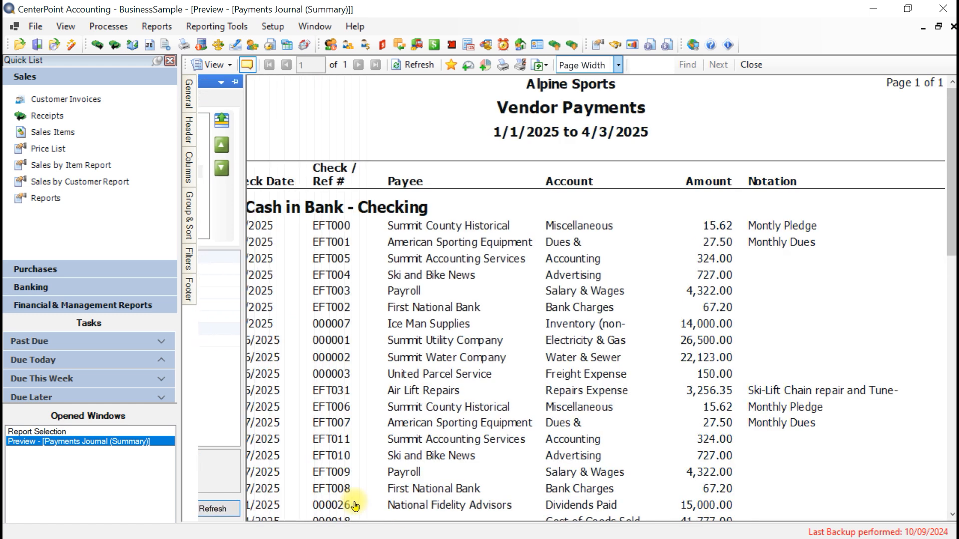
Step: Set the Amount column's Total In Group Footer option to True, refresh the report and check the account totals
scroll(747, 270, "down", 8)
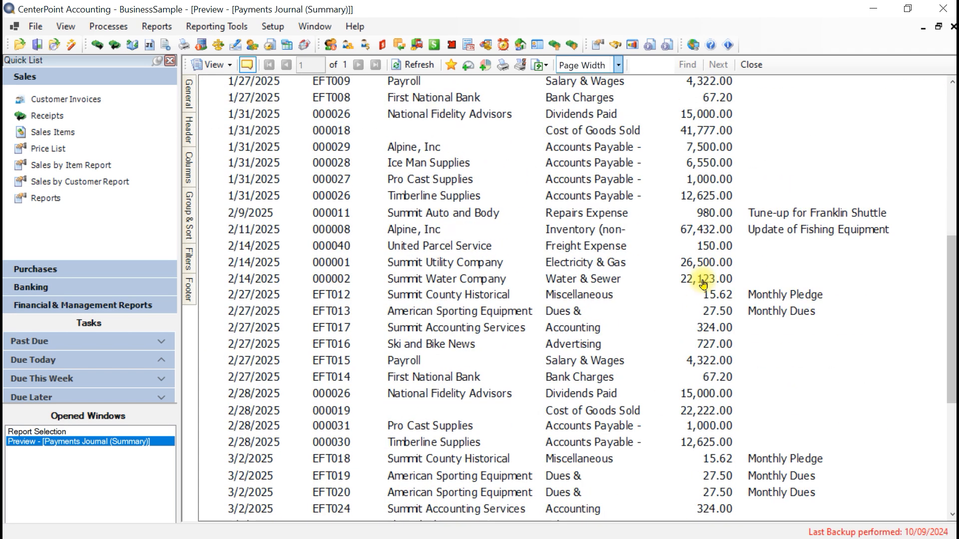
scroll(703, 283, "down", 5)
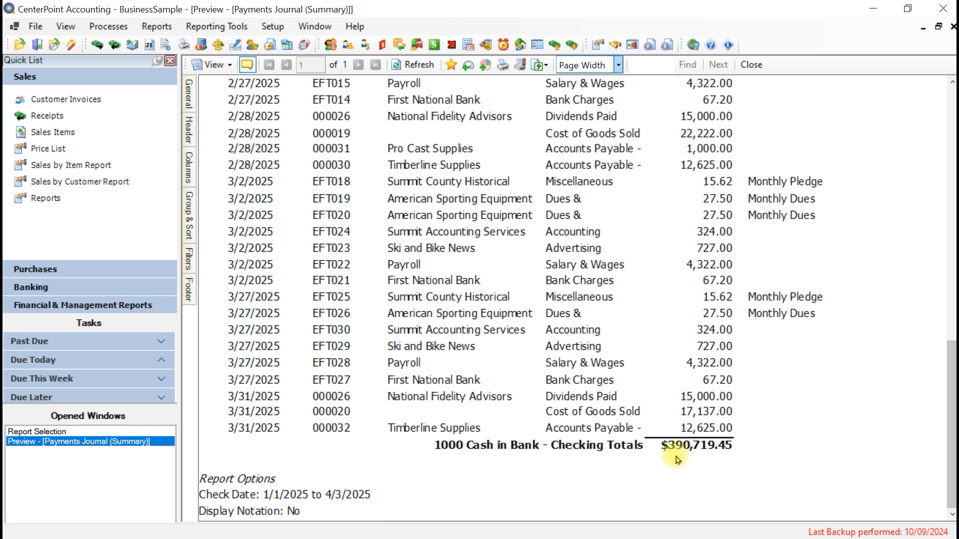
left_click(189, 169)
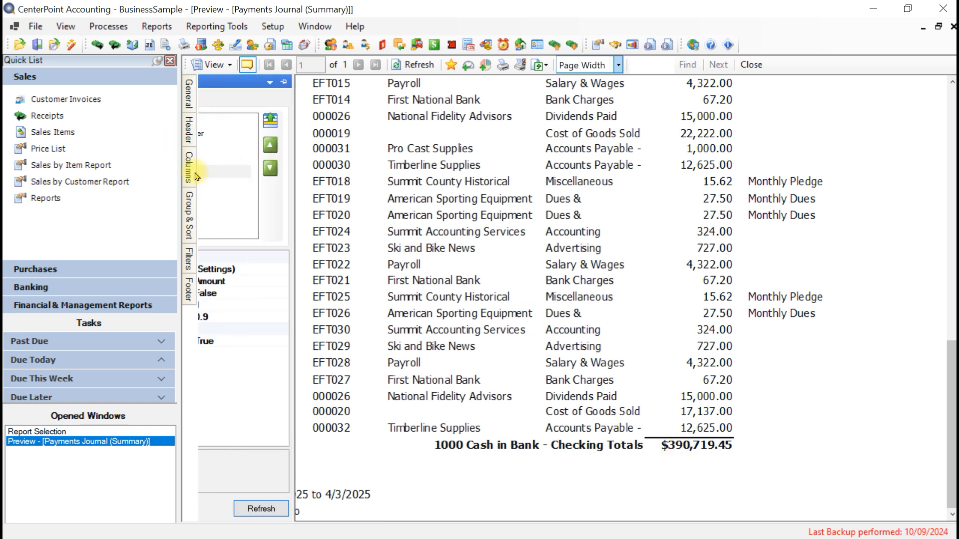
left_click(228, 185)
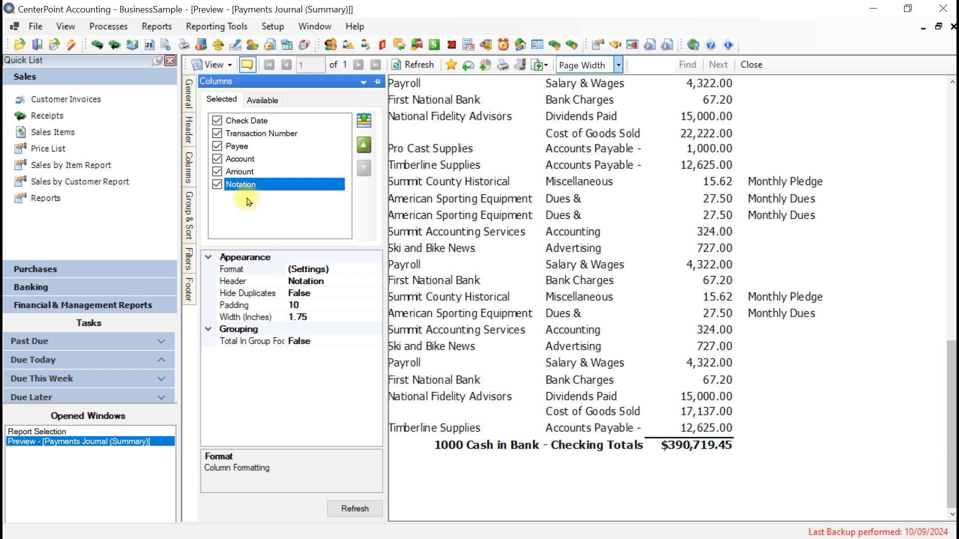
left_click(228, 173)
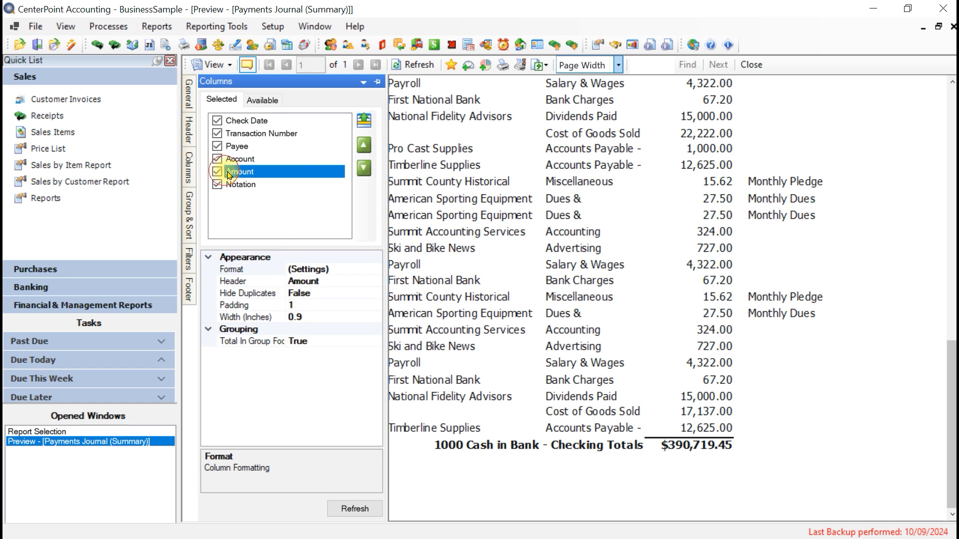
left_click(306, 346)
left_click(375, 342)
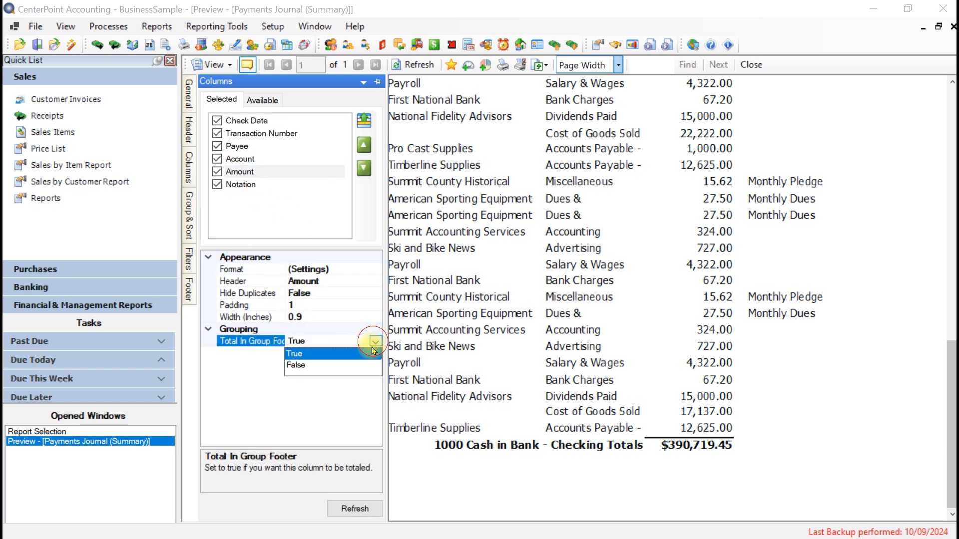
left_click(329, 353)
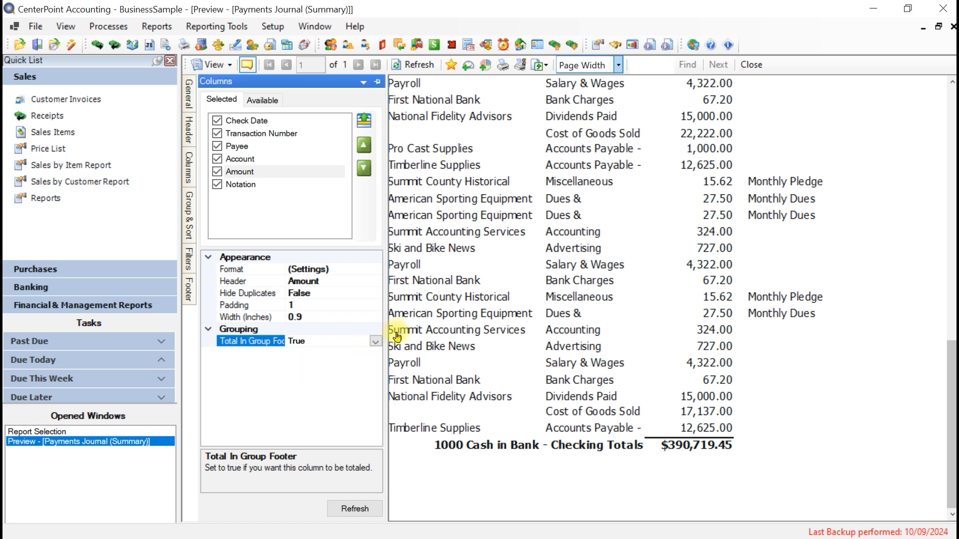
left_click(354, 509)
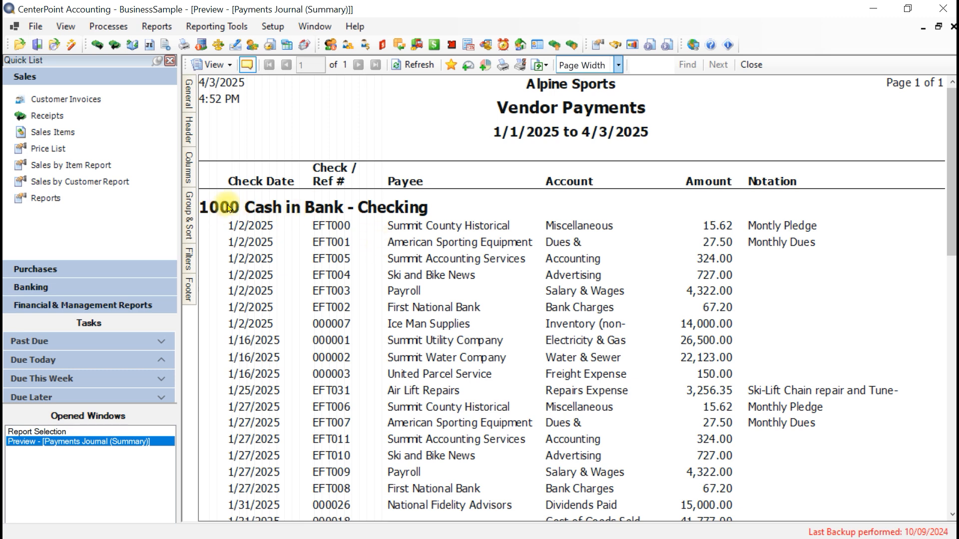
scroll(808, 385, "down", 12)
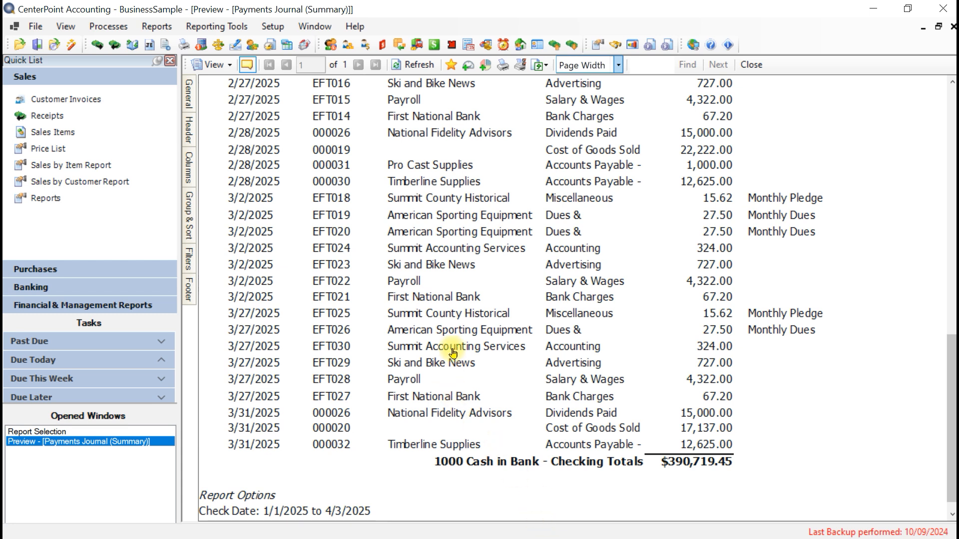
scroll(452, 359, "up", 20)
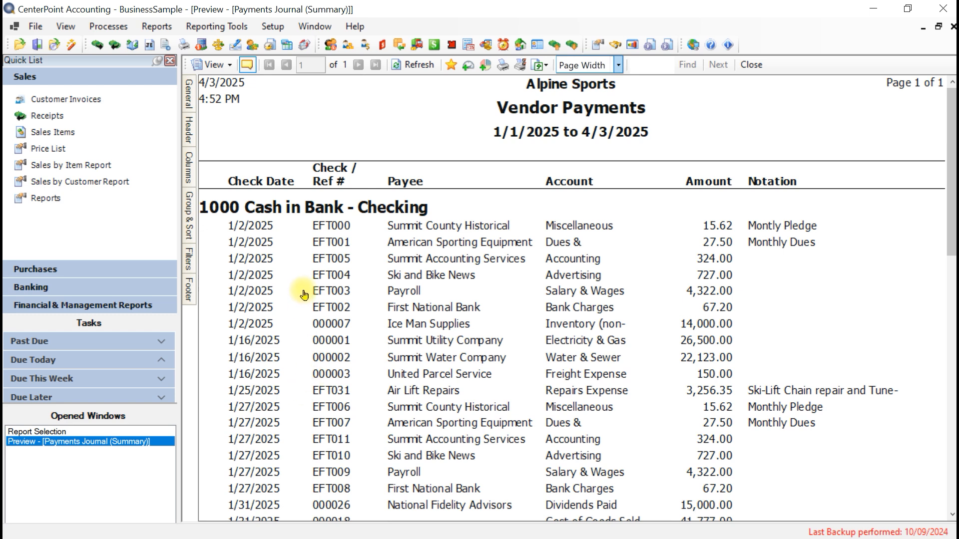
Step: Add Payee to the report's selected group and sort columns
left_click(189, 222)
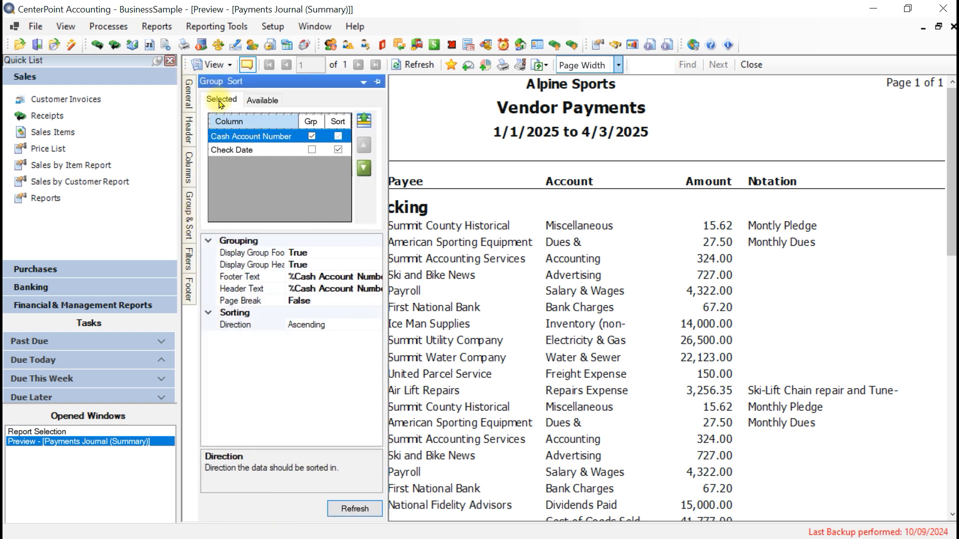
left_click(264, 101)
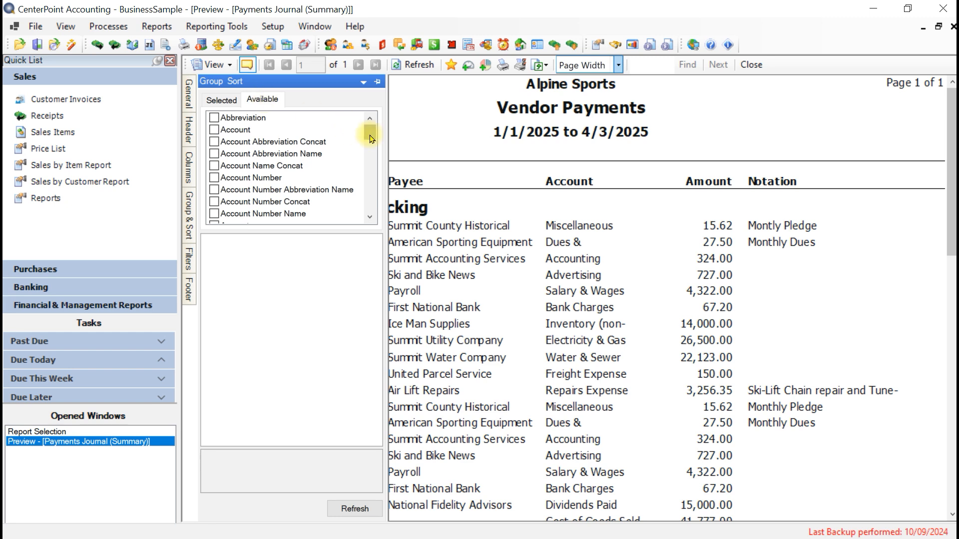
left_click_drag(370, 140, 367, 177)
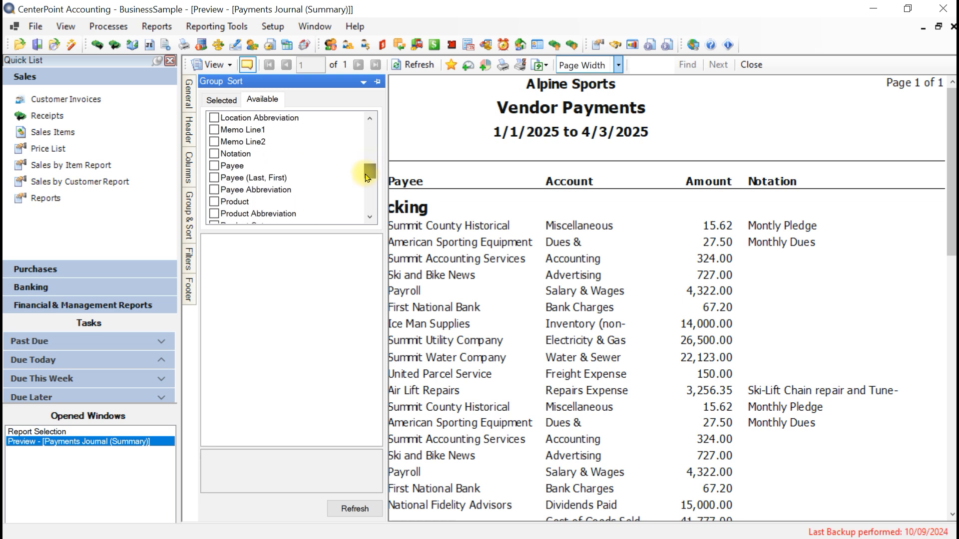
left_click(213, 166)
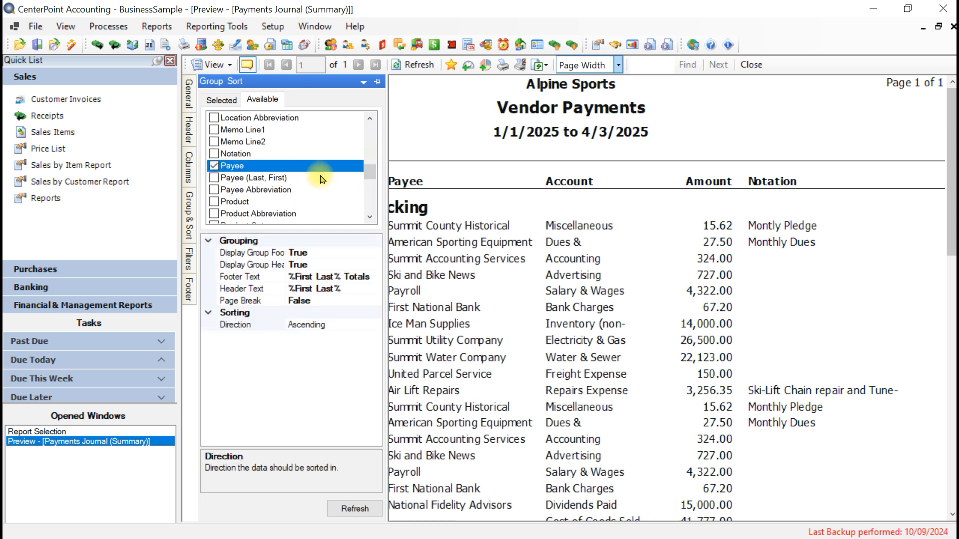
left_click(221, 99)
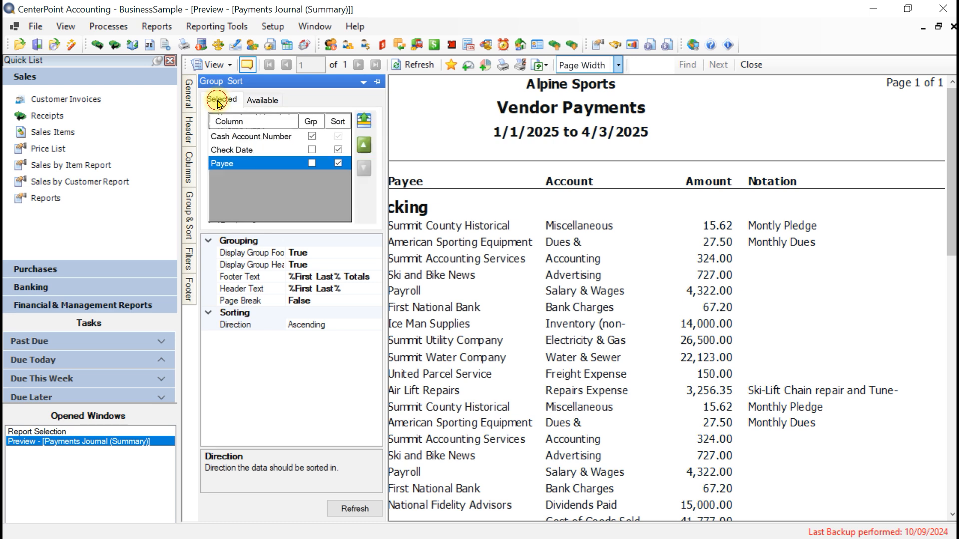
Step: Enable grouping for Payee, move it above Check Date and refresh the report
left_click(338, 163)
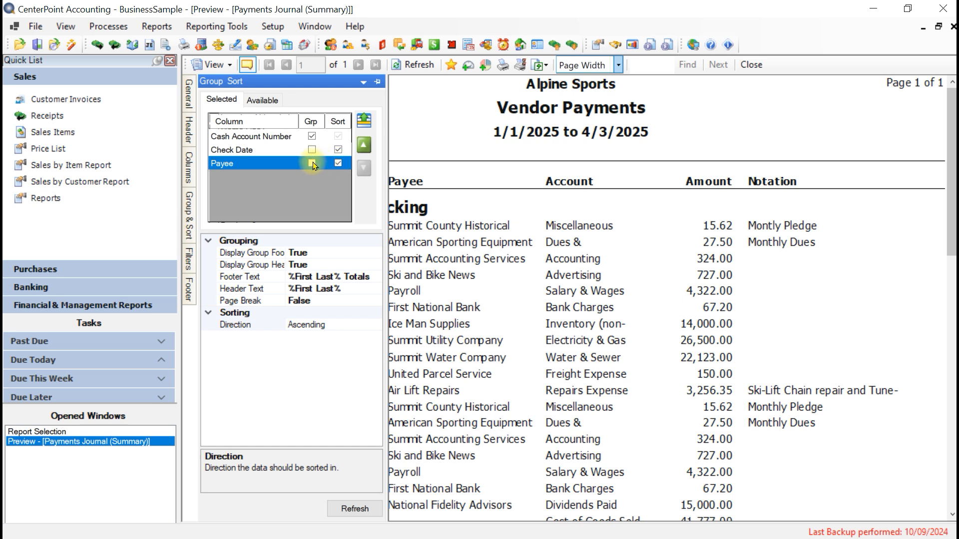
left_click(312, 163)
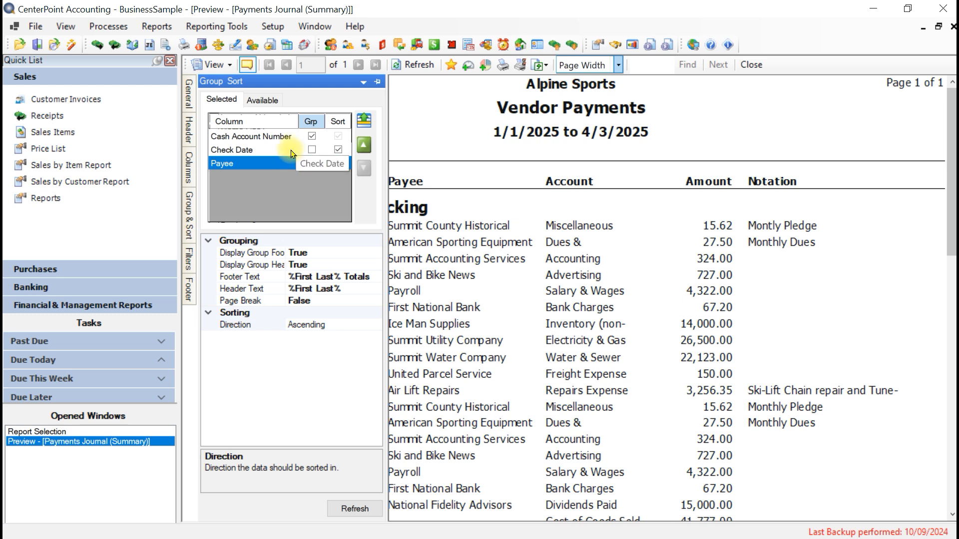
left_click(363, 144)
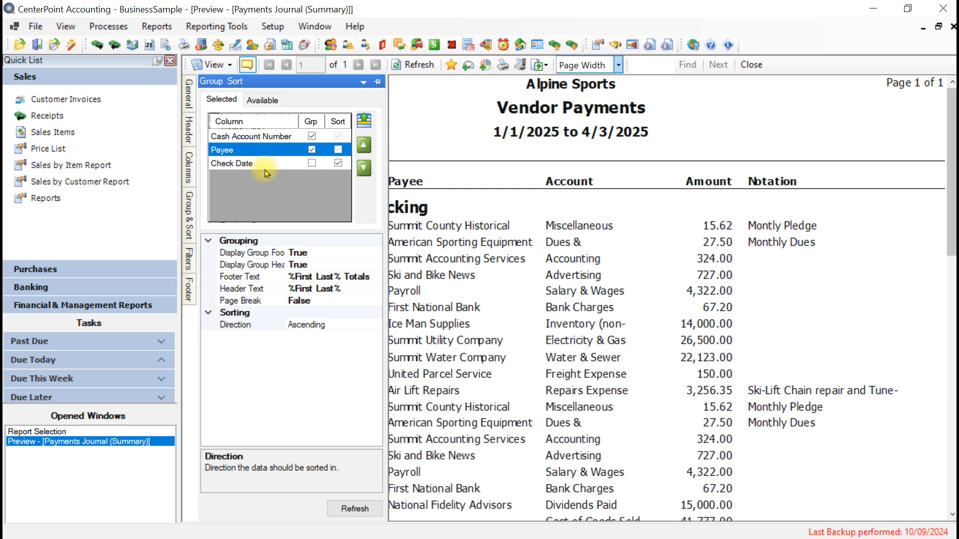
left_click(353, 509)
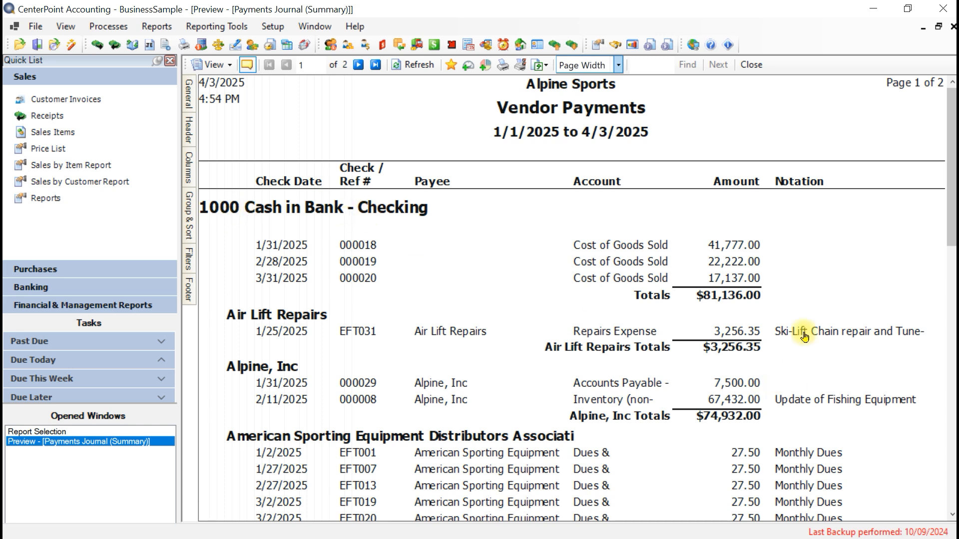
Step: Look through both pages of the report to examine the payee groups, their totals and the account total
left_click(375, 65)
scroll(729, 494, "down", 2)
scroll(729, 494, "down", 3)
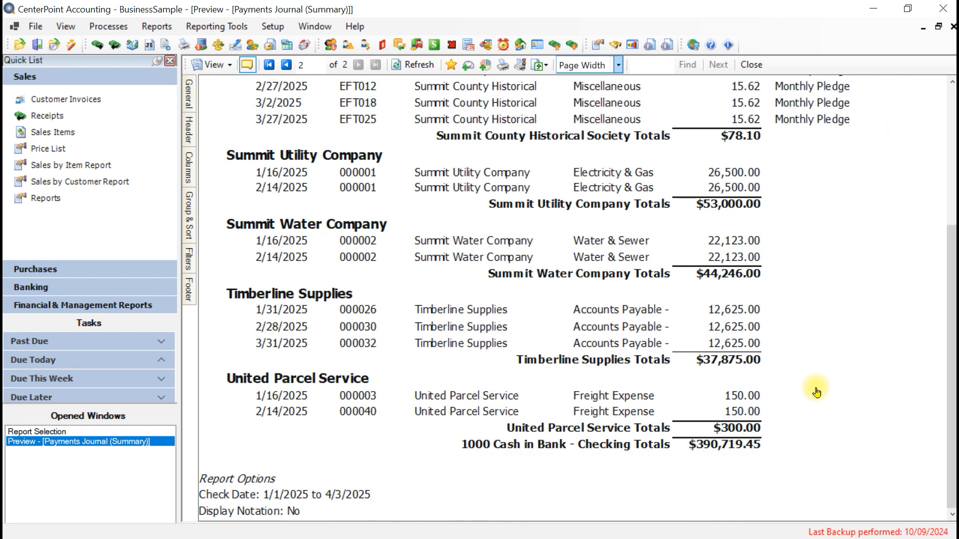
left_click_drag(949, 273, 947, 49)
left_click_drag(949, 240, 945, 79)
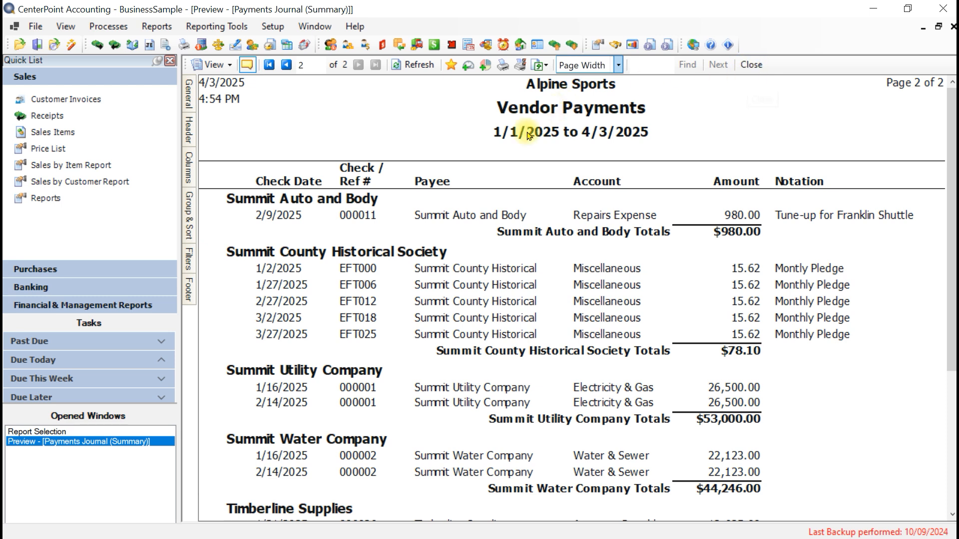
scroll(395, 229, "up", 5)
scroll(394, 228, "up", 5)
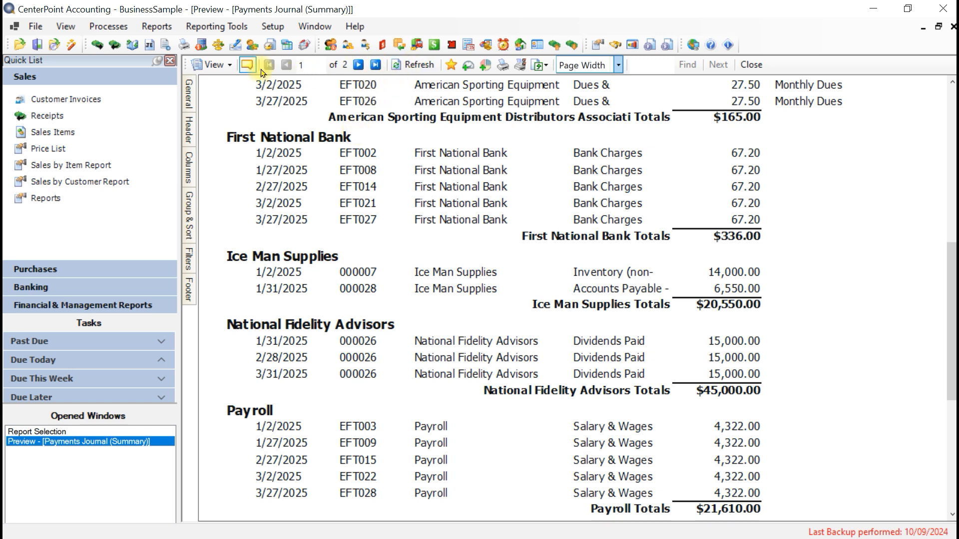
scroll(306, 204, "up", 10)
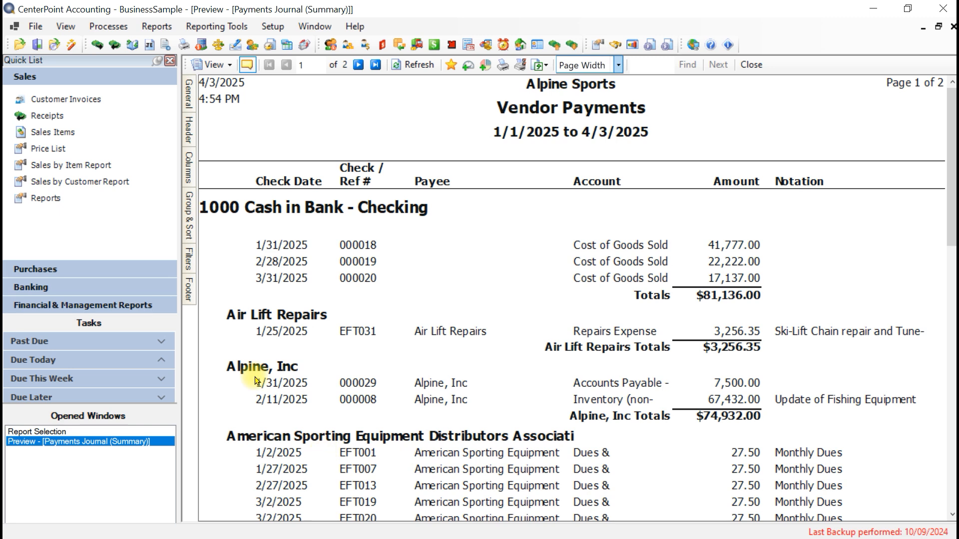
Step: Check the Payee group's sort direction setting and refresh the report
left_click(190, 215)
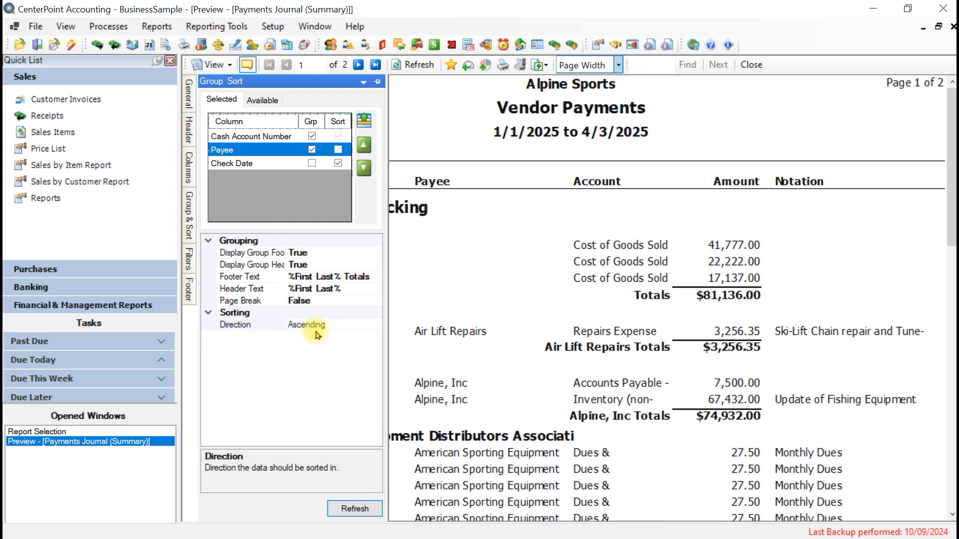
left_click(344, 325)
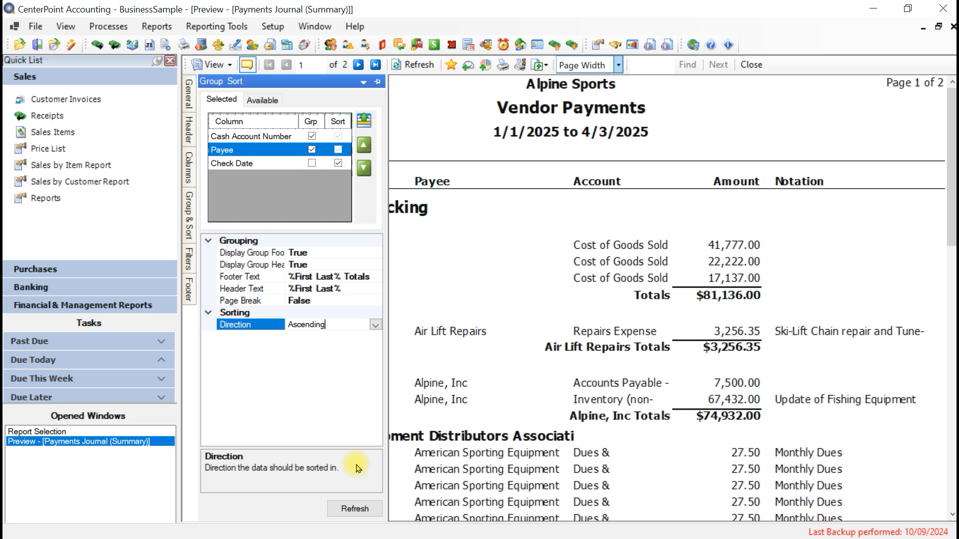
left_click(354, 508)
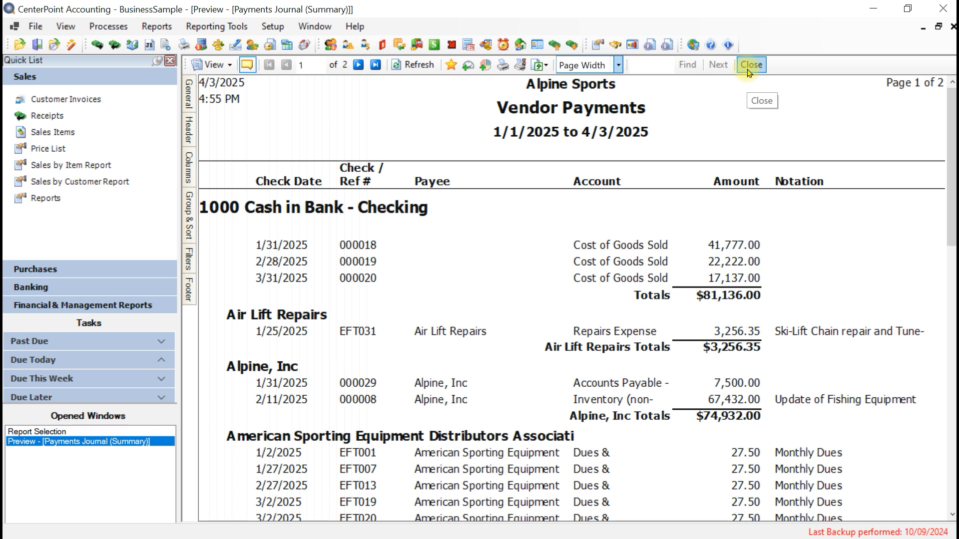
Step: Save the customized report as a favorite named "Vendor Payments"
left_click(451, 65)
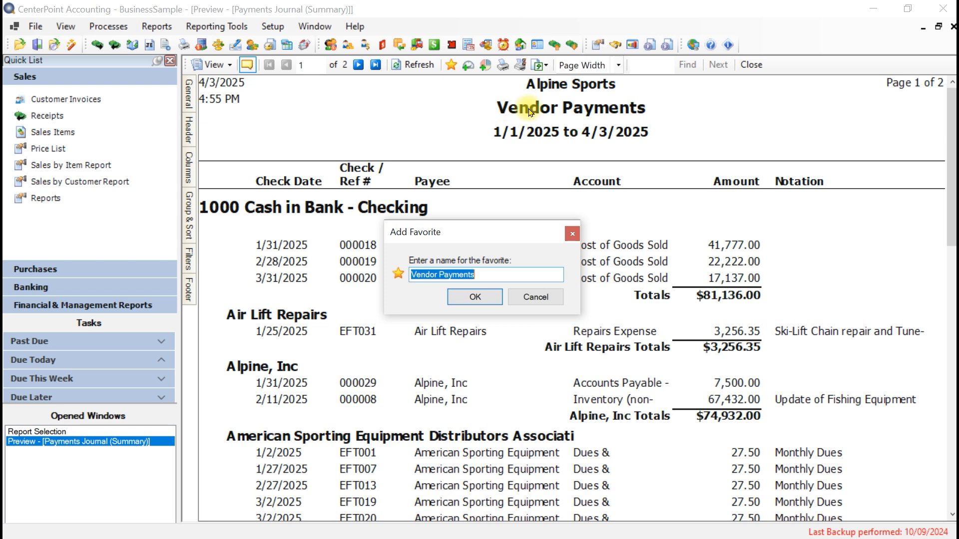
left_click(474, 300)
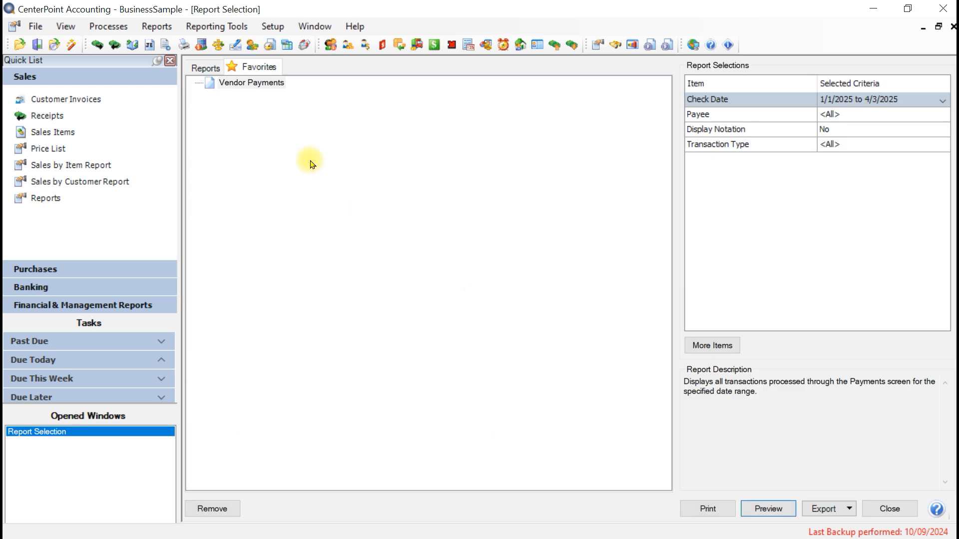